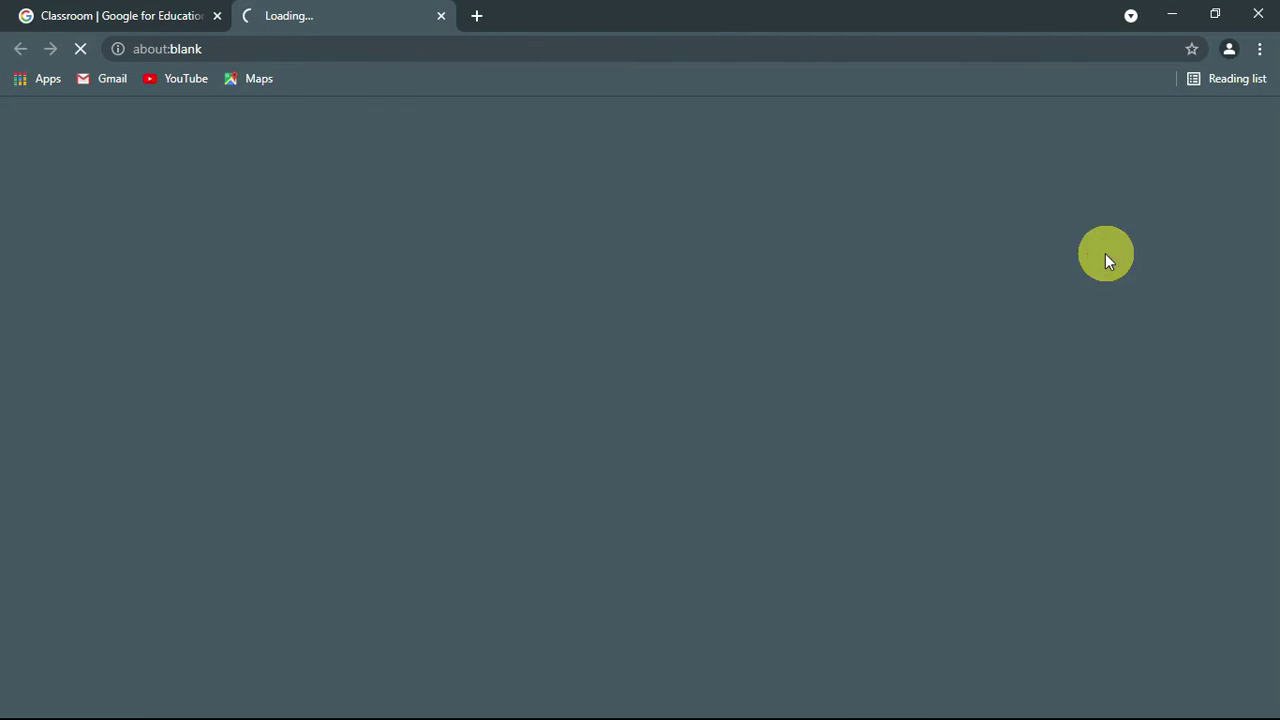
Step: Enter the Google account e-mail and submit it to sign in to Classroom
left_click(560, 373)
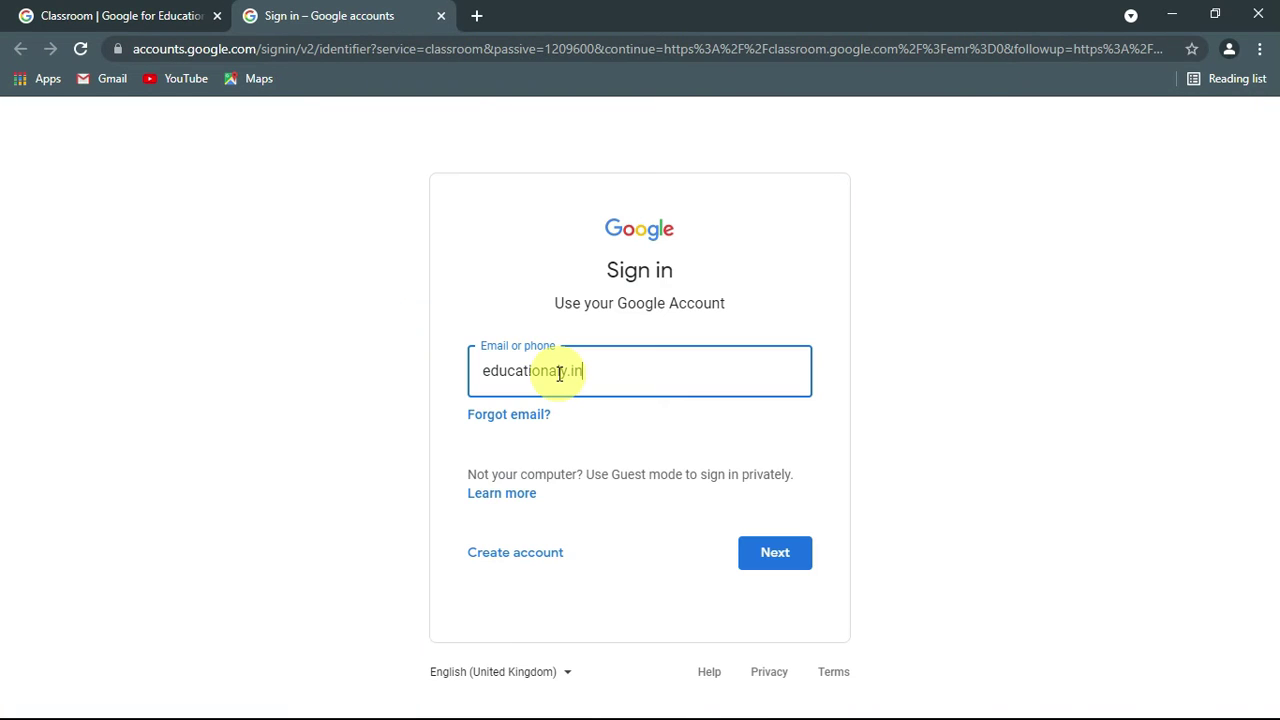
key("Return")
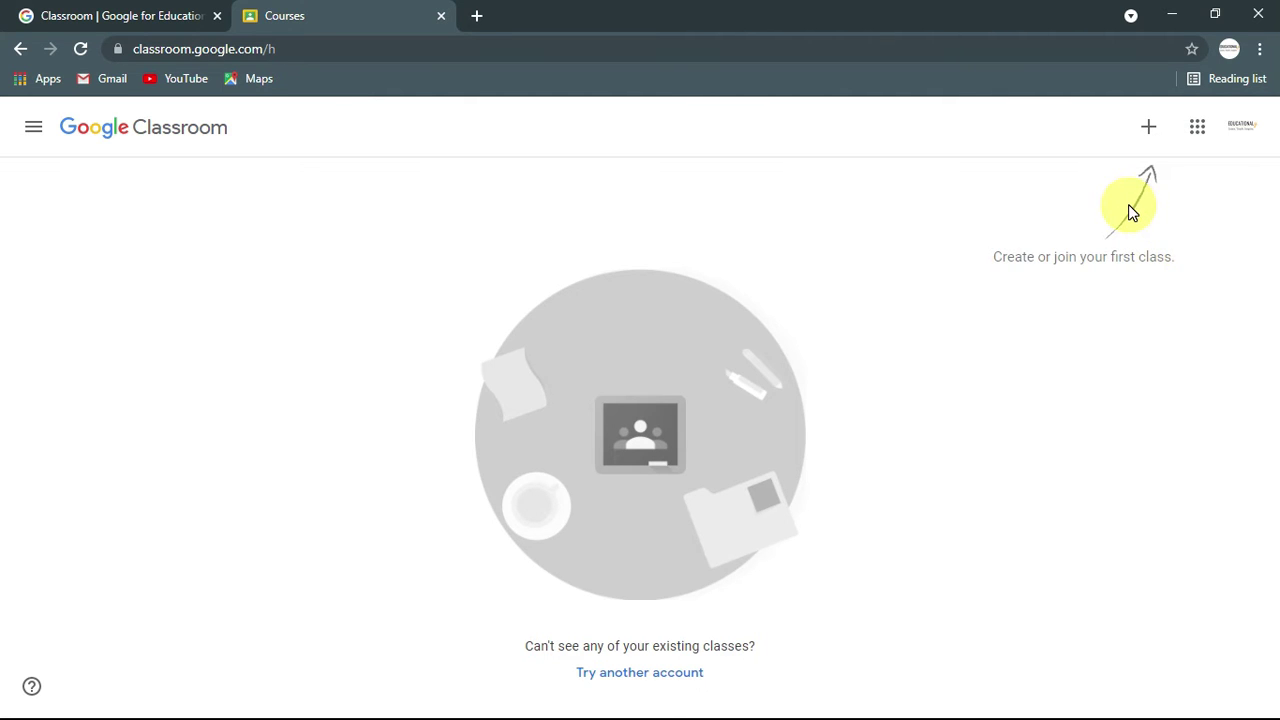
Step: Choose Create class from the + menu and accept the personal-account school-use notice
left_click(1147, 132)
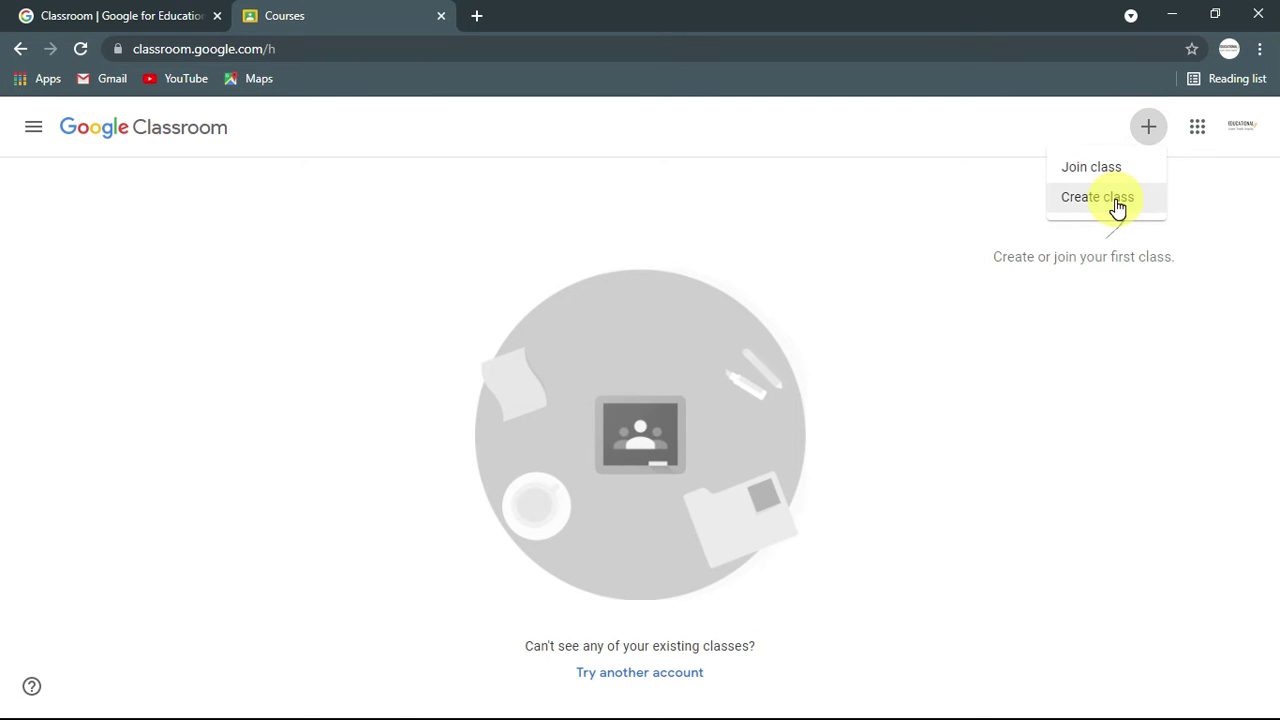
left_click(1112, 199)
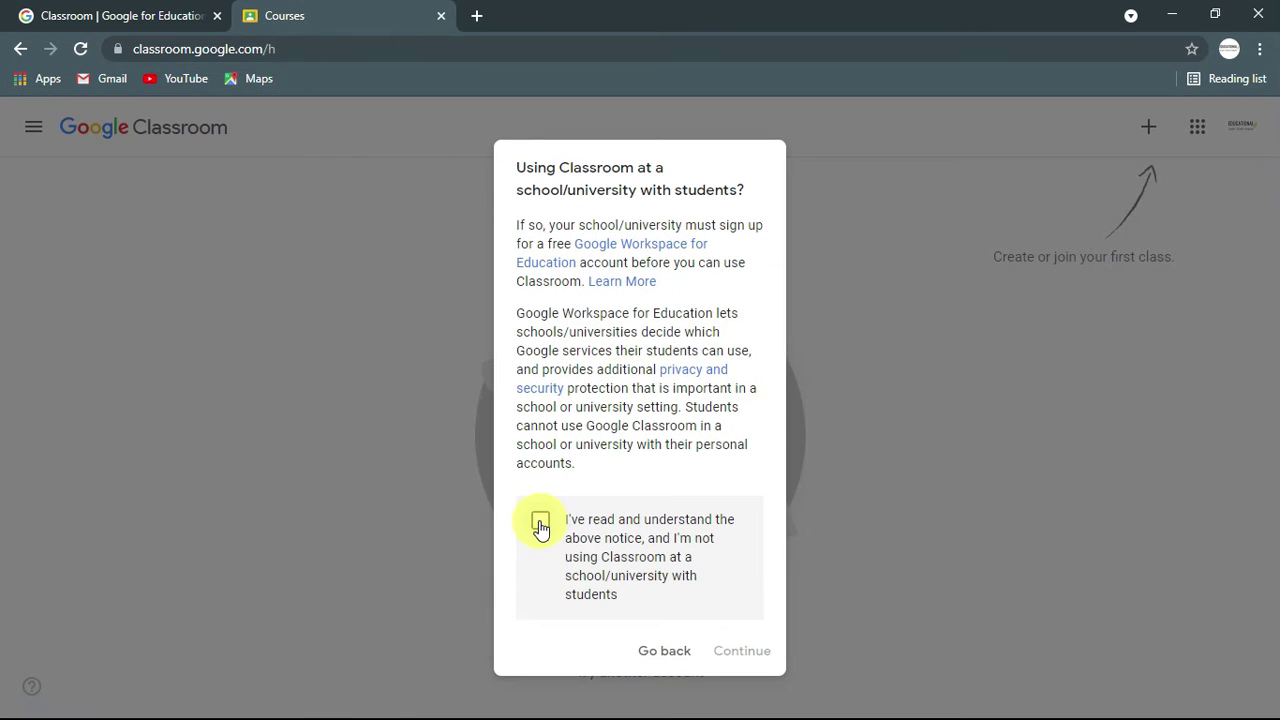
left_click(539, 521)
left_click(732, 650)
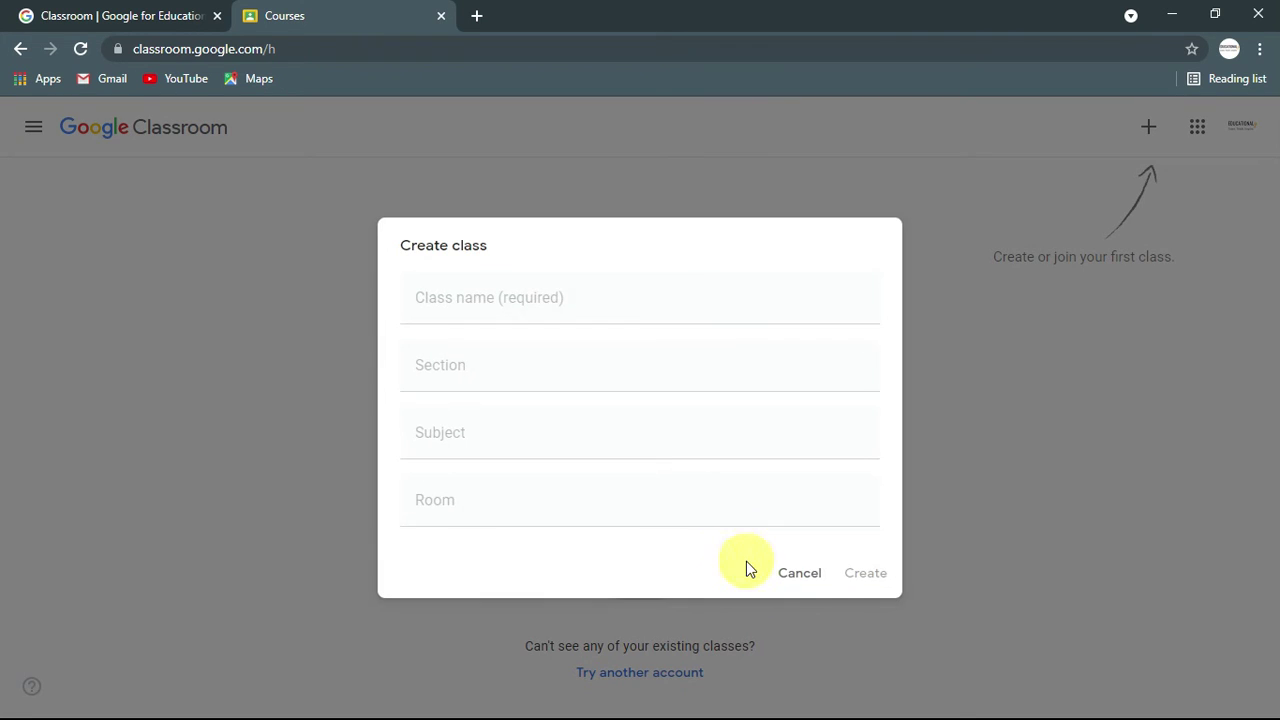
left_click(613, 315)
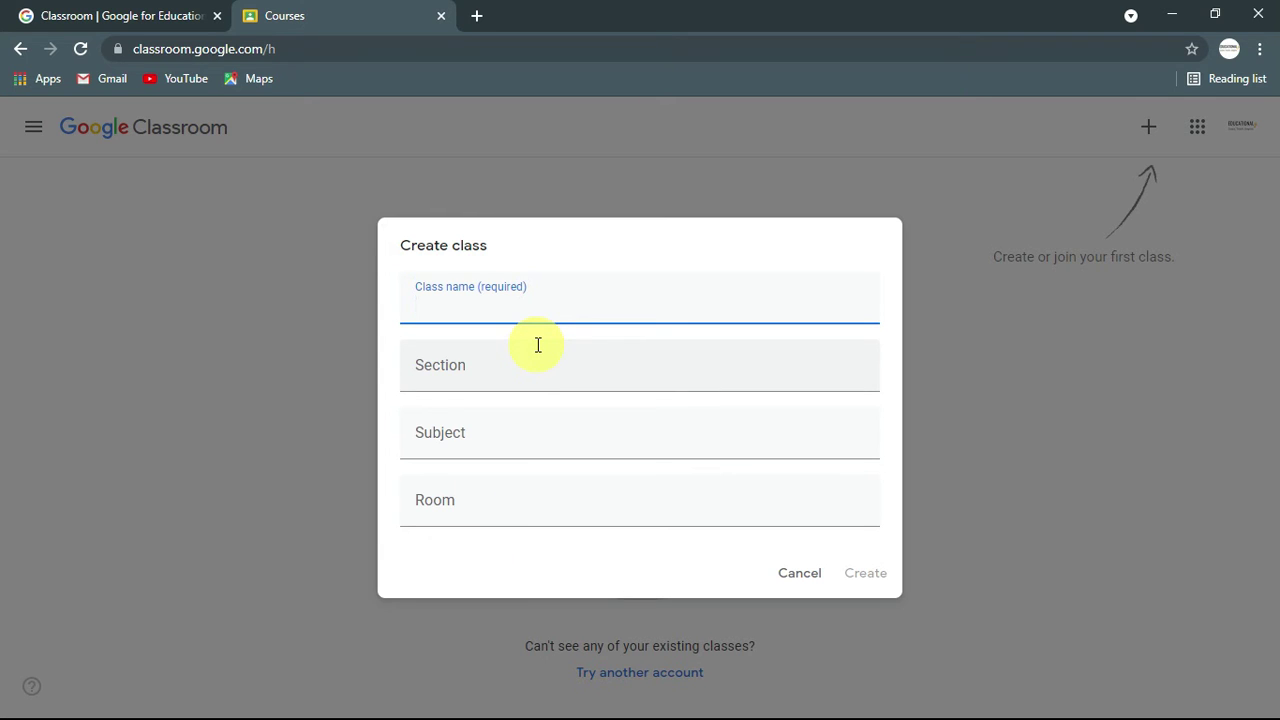
Step: Fill in class name 'B.Sc. First Year', subject Chemistry and room 12, then create it
type("B.Sc. First Year")
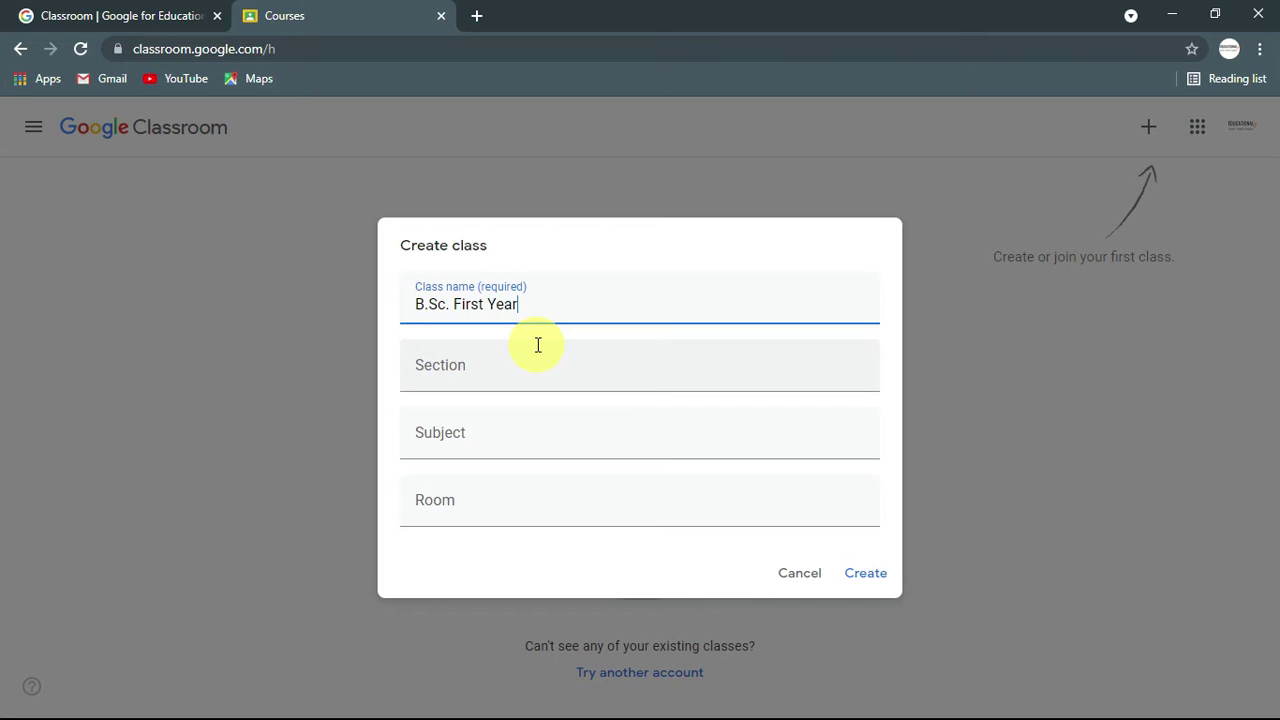
left_click(522, 378)
left_click(525, 437)
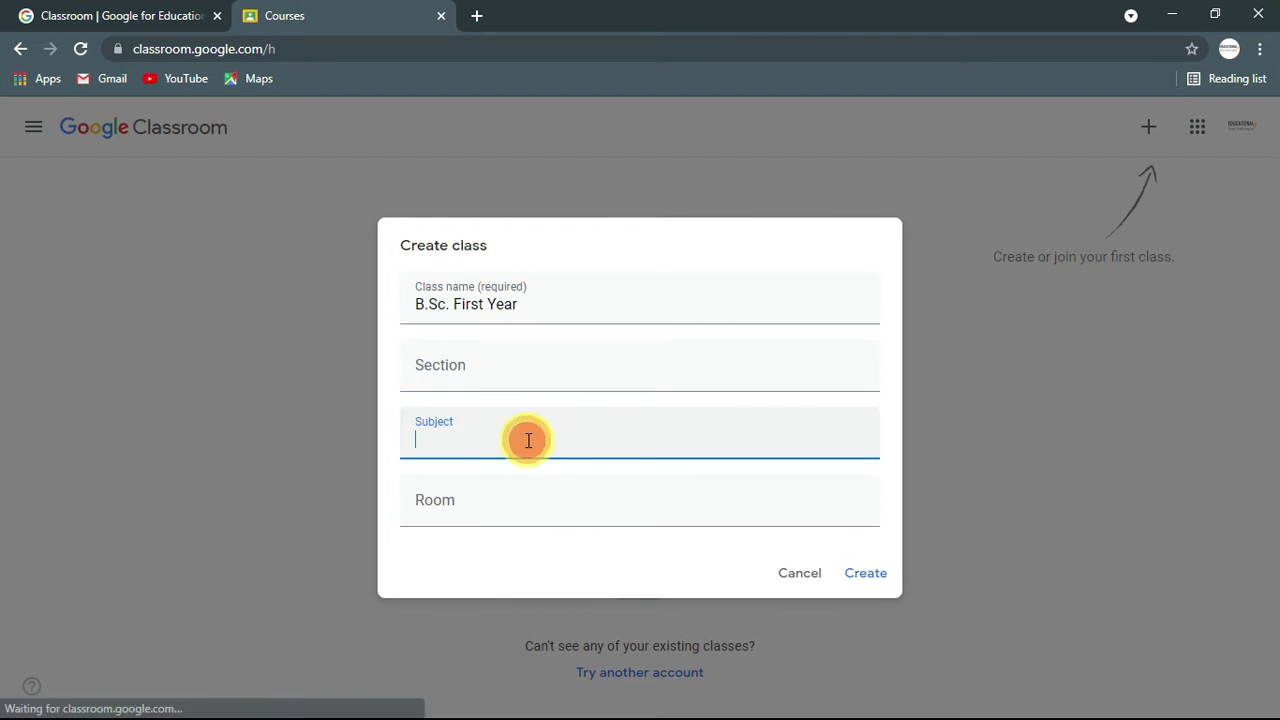
type("Chemi")
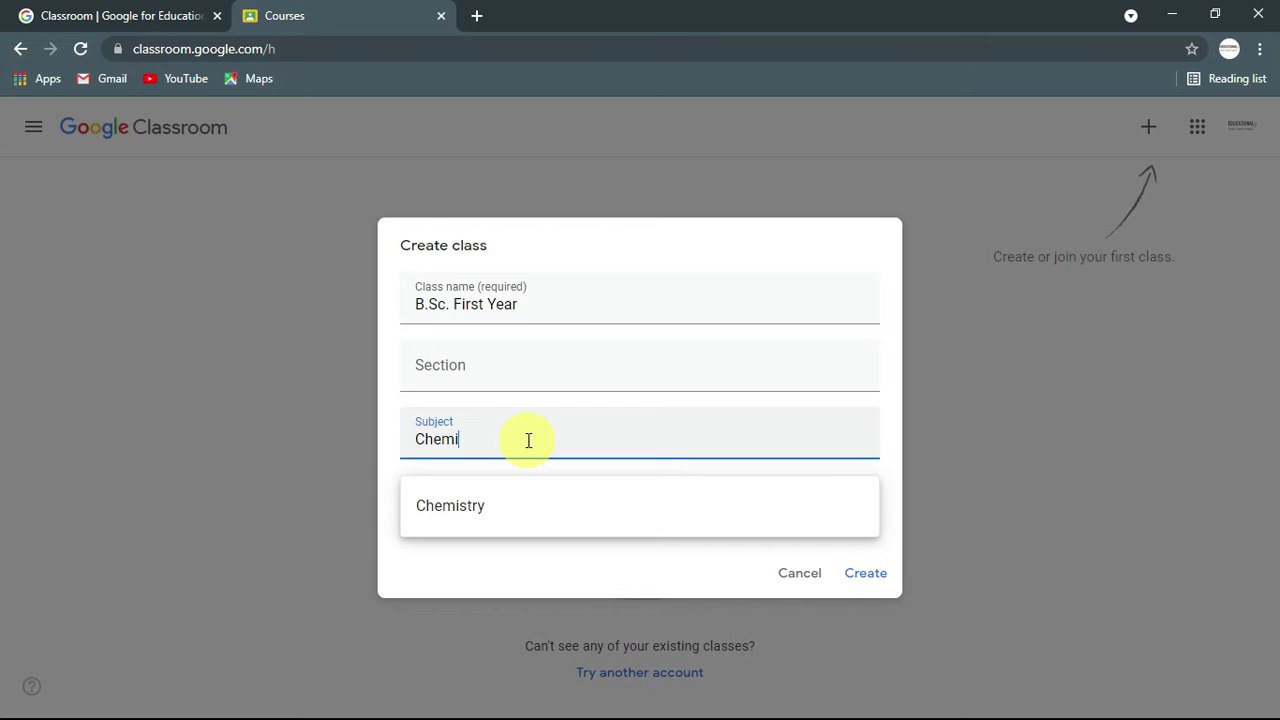
left_click(466, 503)
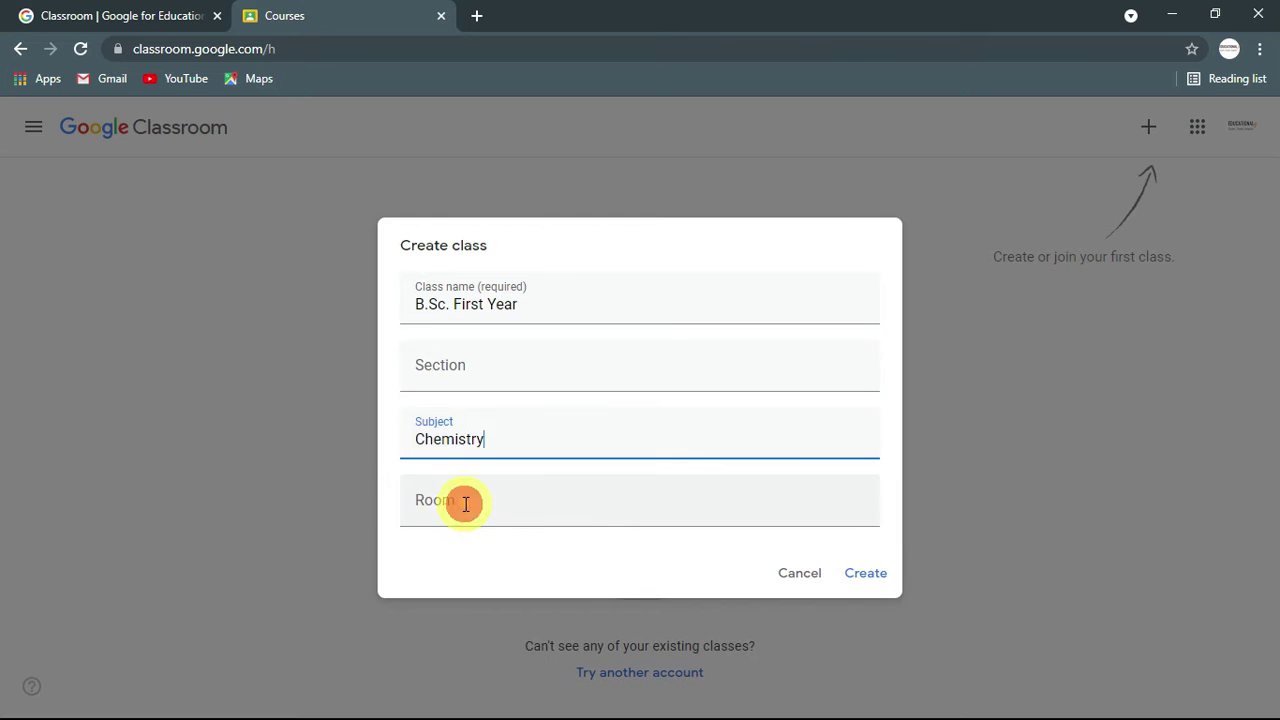
left_click(460, 508)
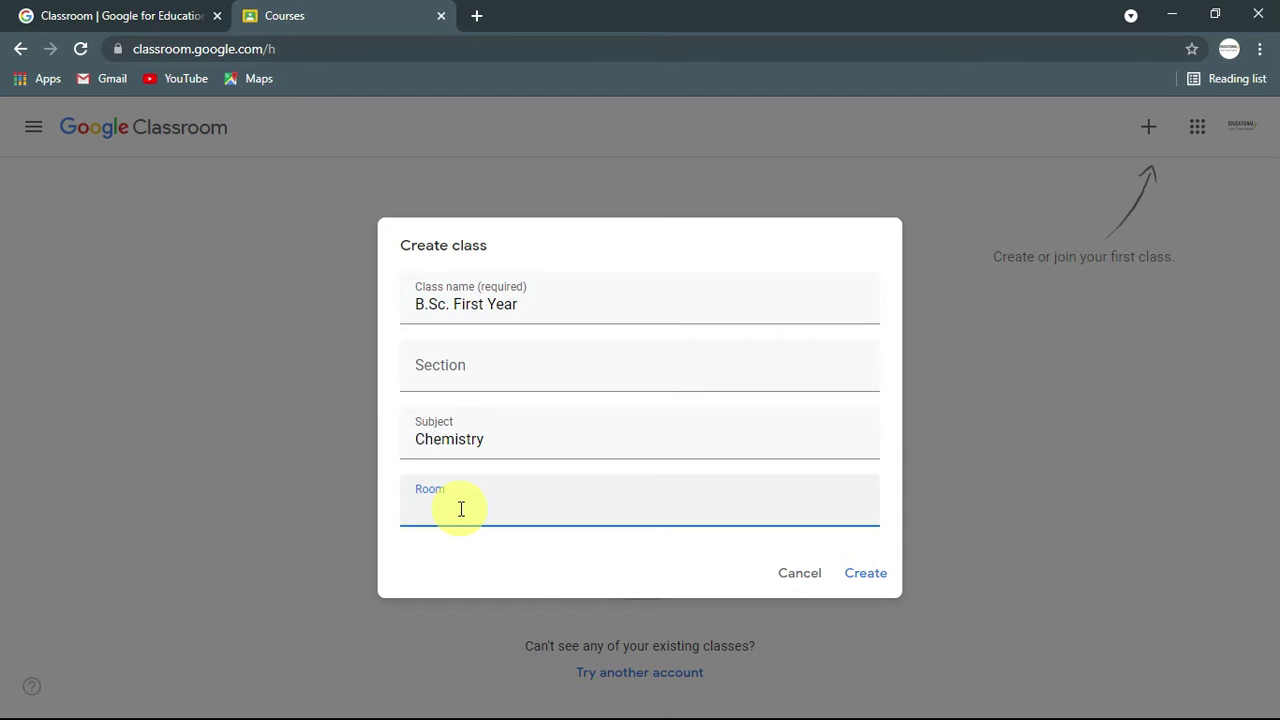
type("12")
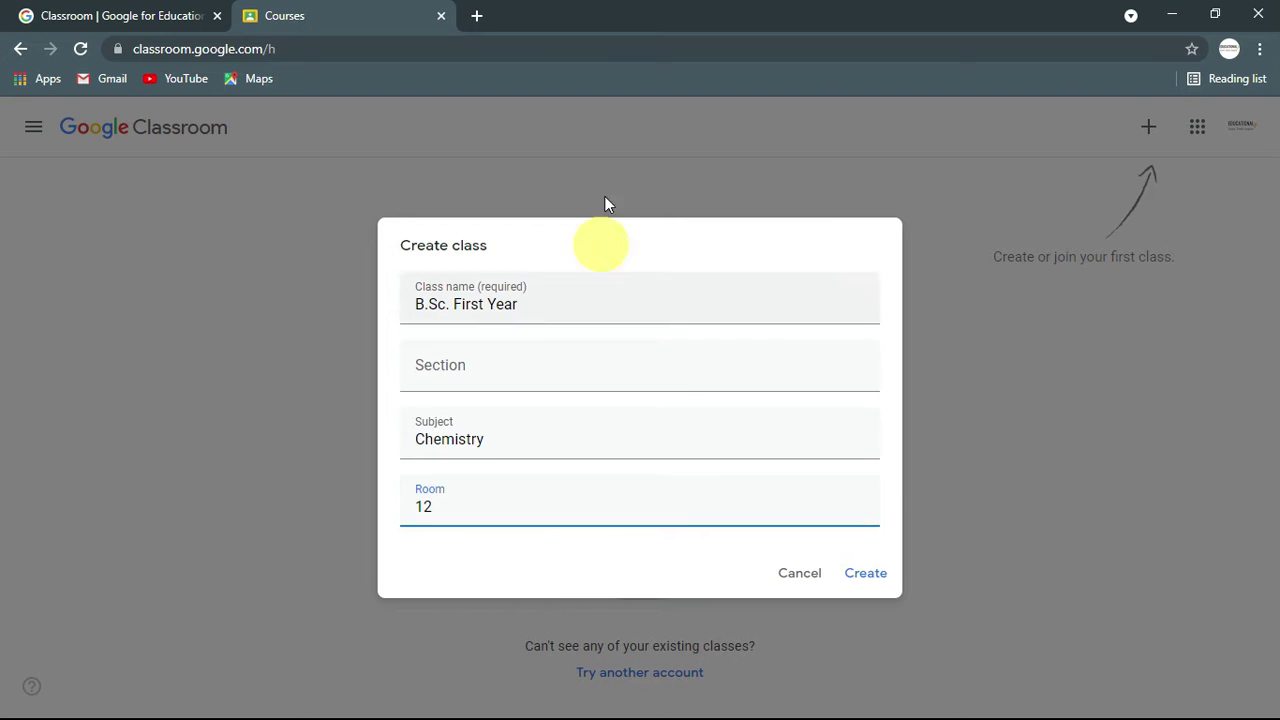
left_click(866, 575)
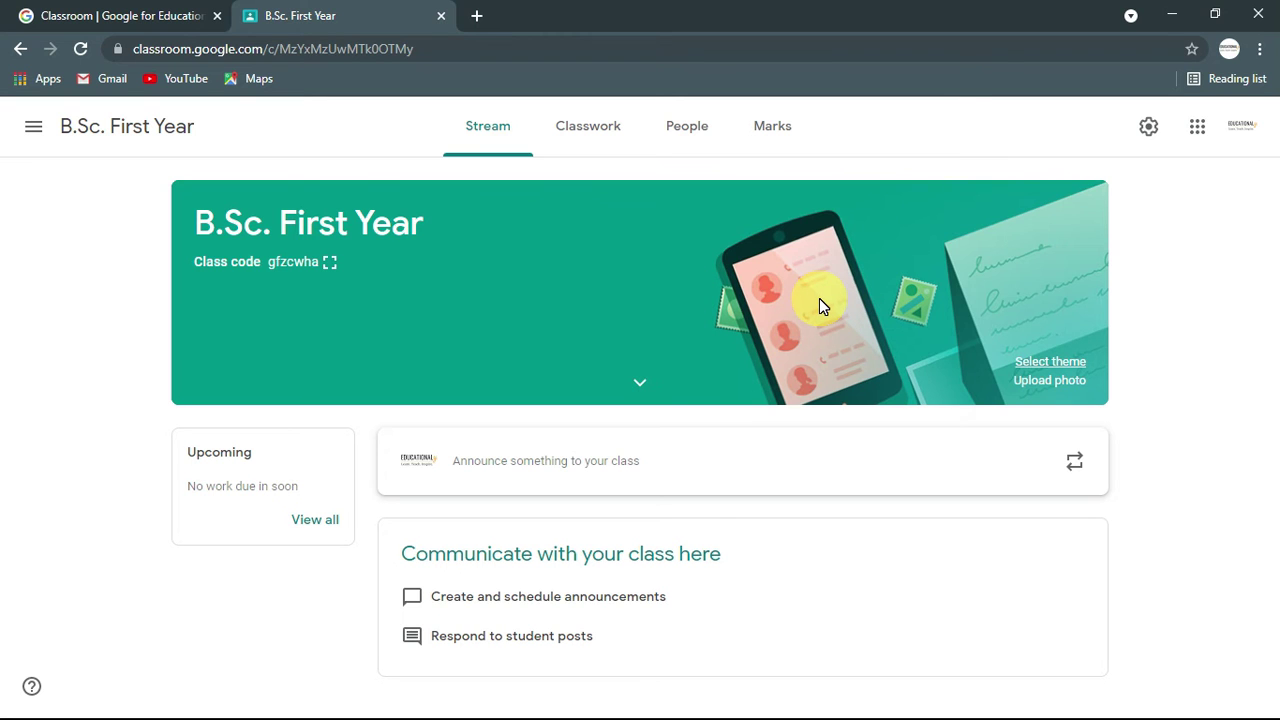
Step: Apply the blue graduation-cap image from the theme gallery to the class banner
left_click(1034, 361)
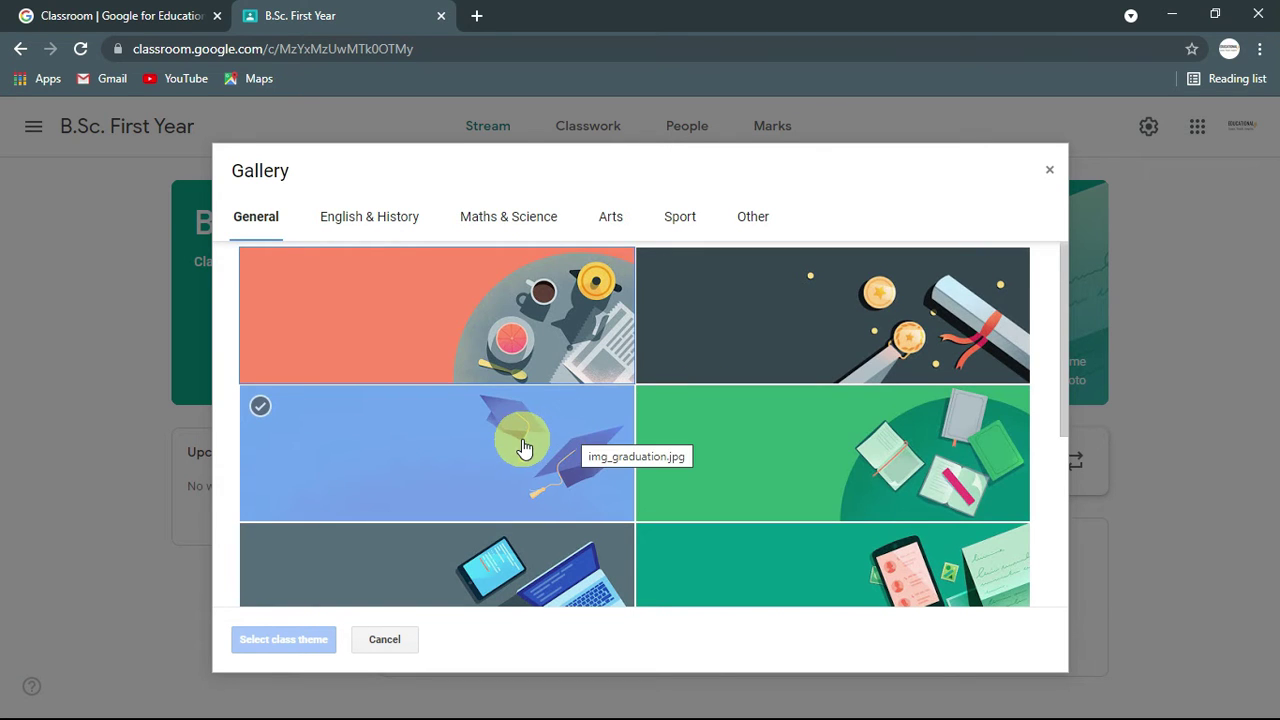
scroll(525, 448, "down", 2)
scroll(785, 508, "down", 2)
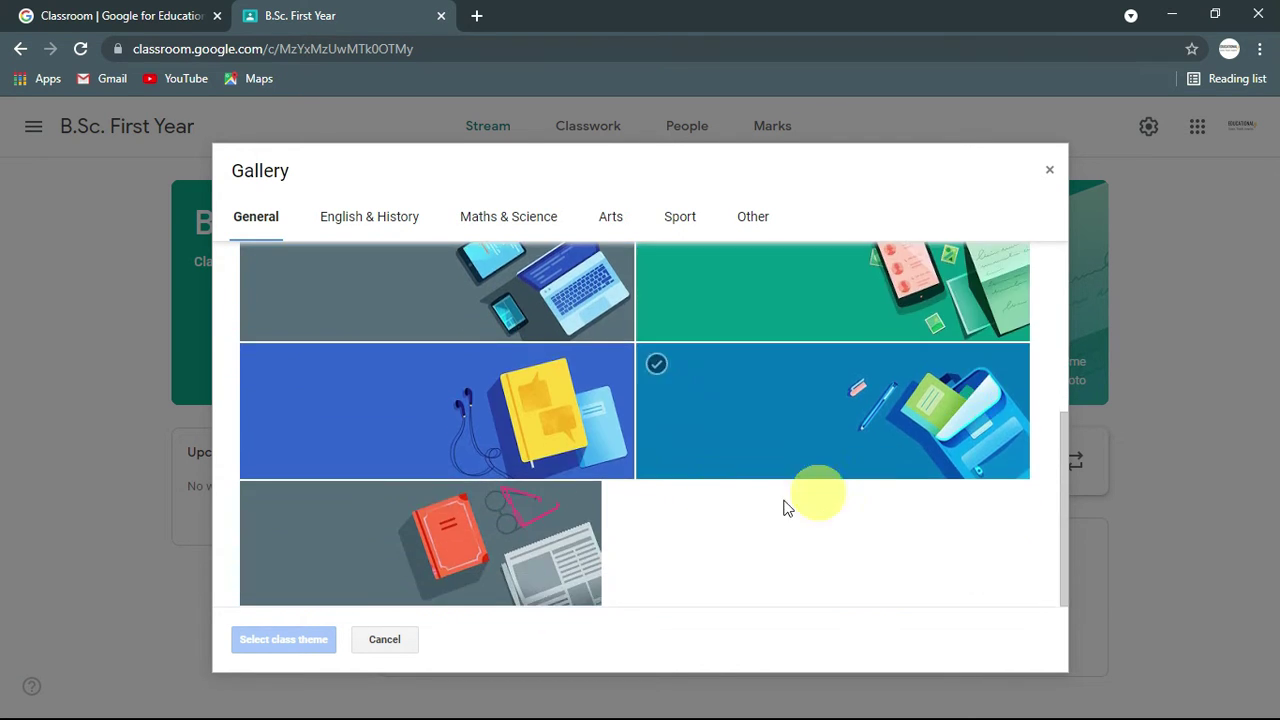
scroll(700, 500, "up", 3)
left_click(546, 437)
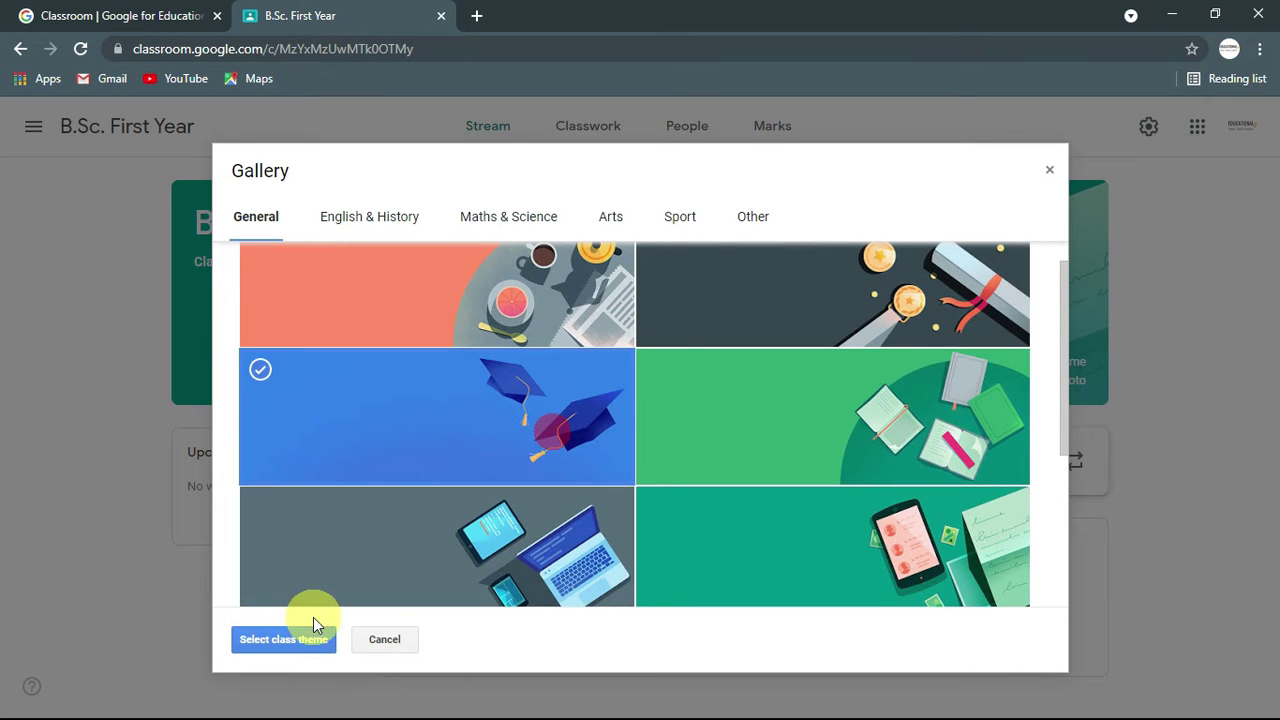
left_click(289, 637)
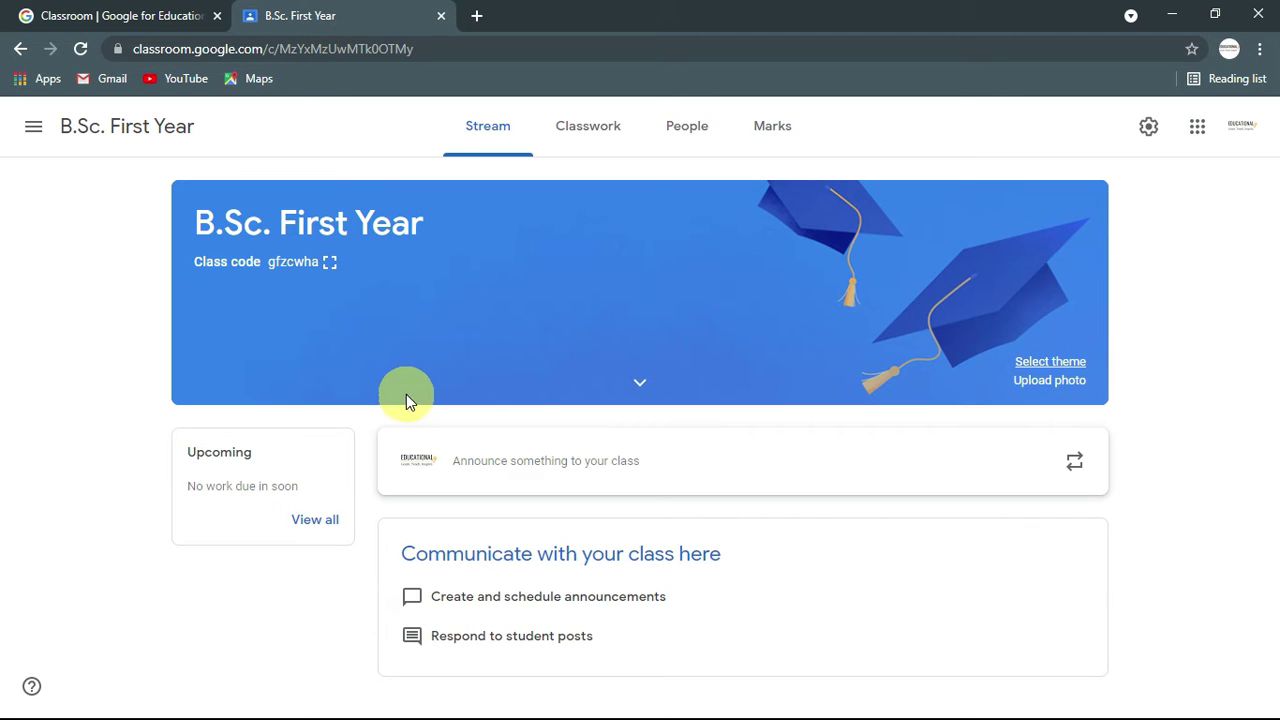
Step: Display the class code full size and copy the class invitation link
left_click(330, 263)
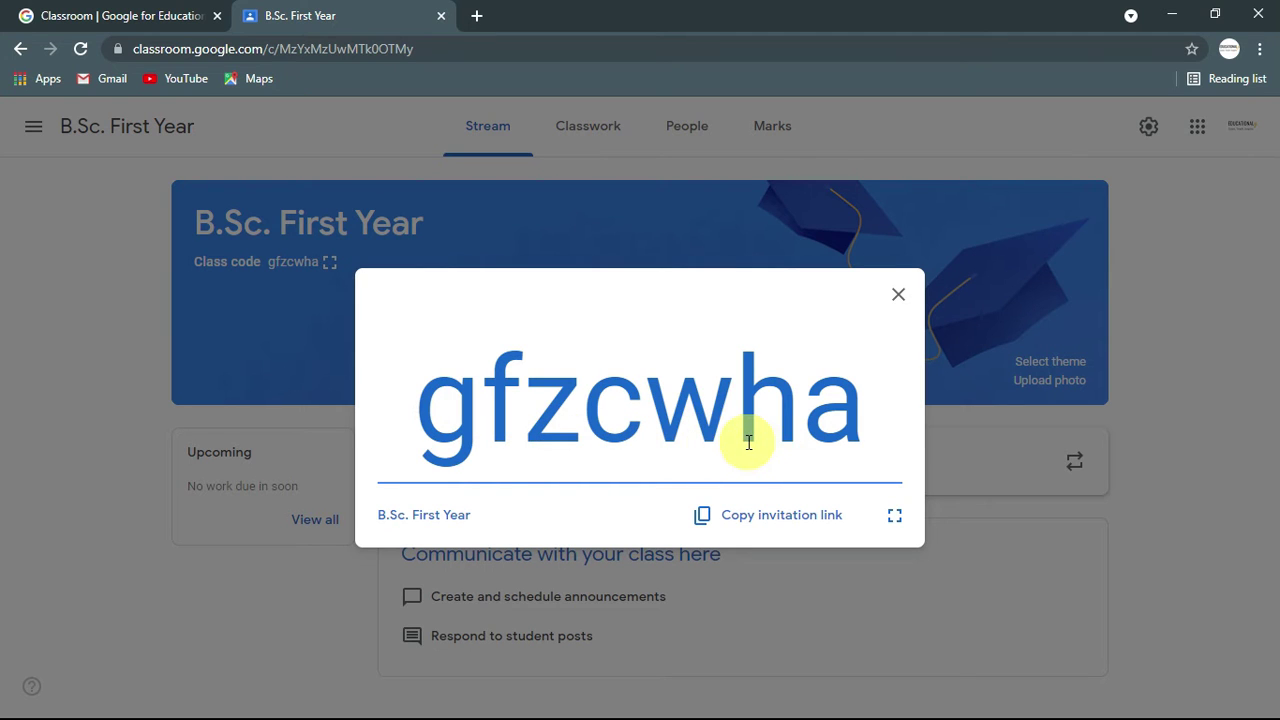
left_click(795, 527)
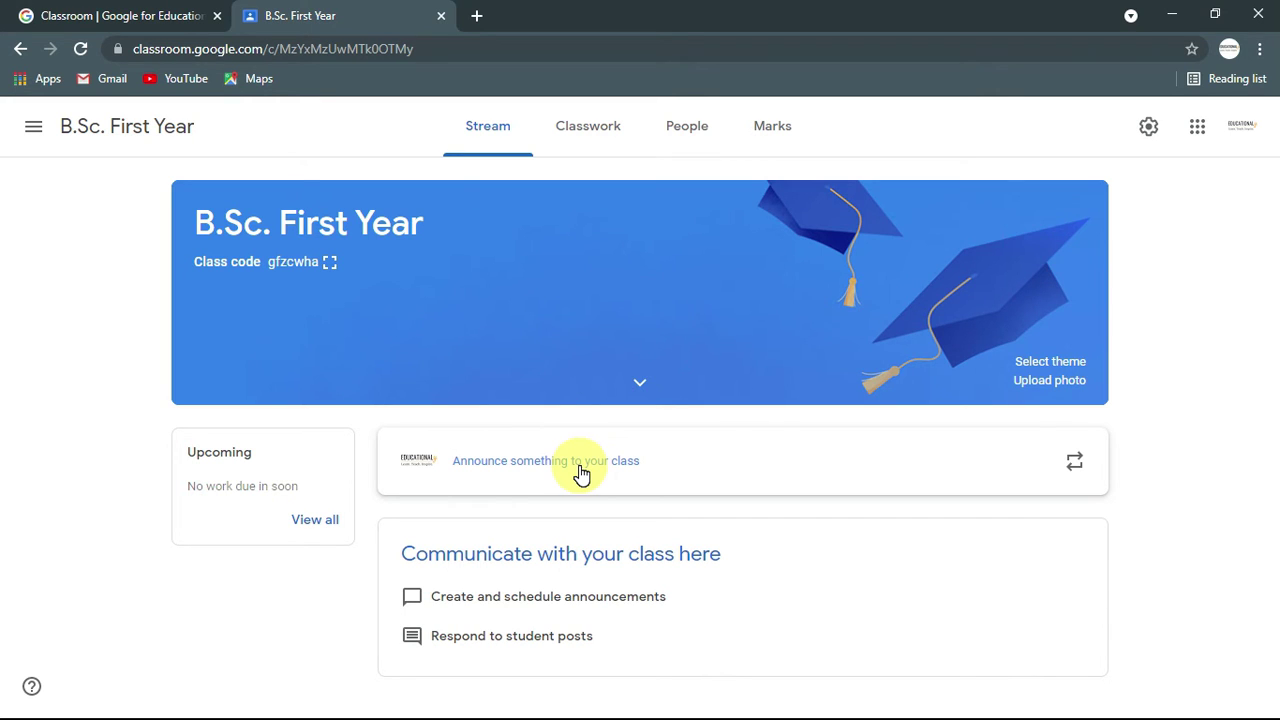
Step: Open a new announcement for All students and view the Add attachment options
left_click(579, 466)
scroll(584, 464, "down", 2)
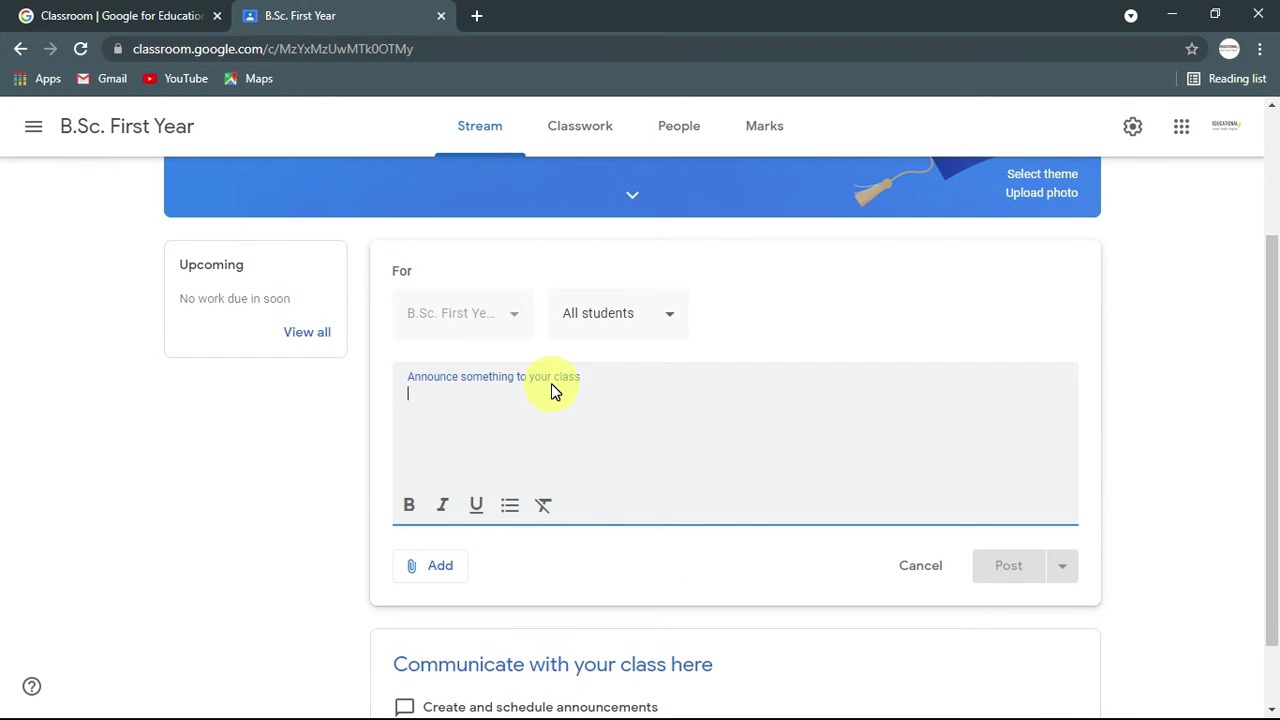
left_click(666, 317)
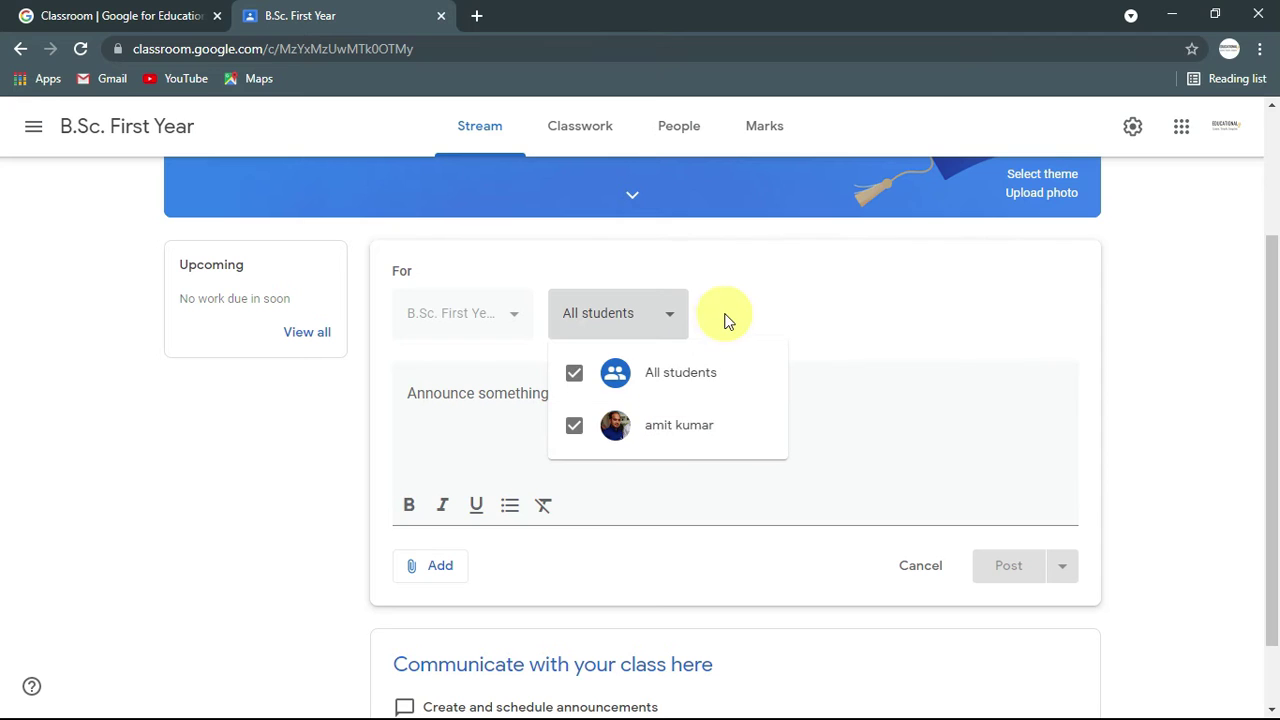
left_click(516, 403)
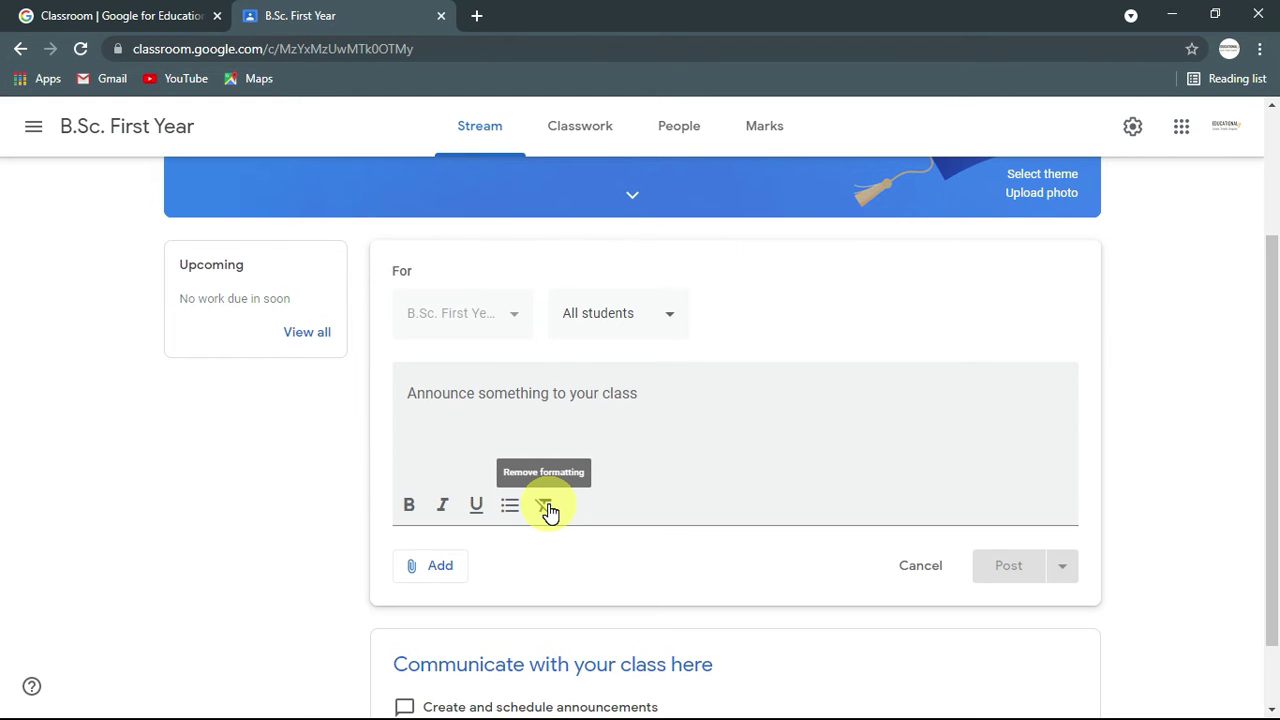
scroll(520, 515, "down", 1)
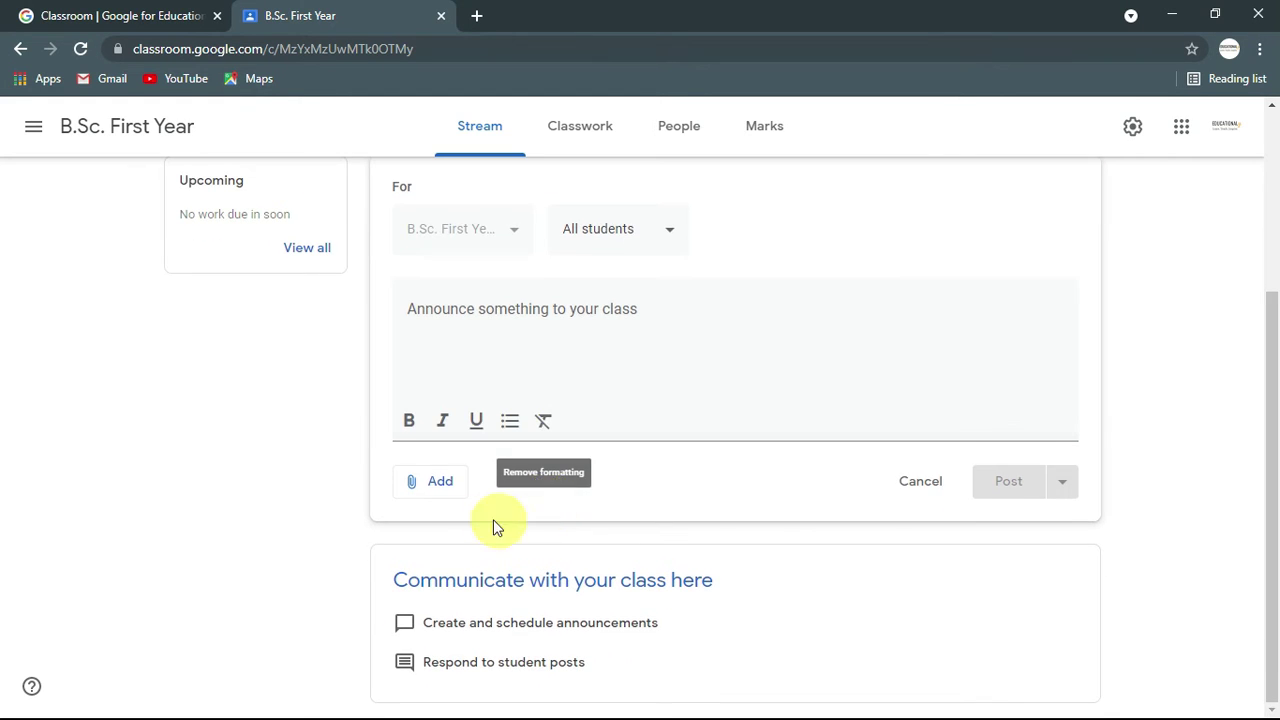
left_click(441, 488)
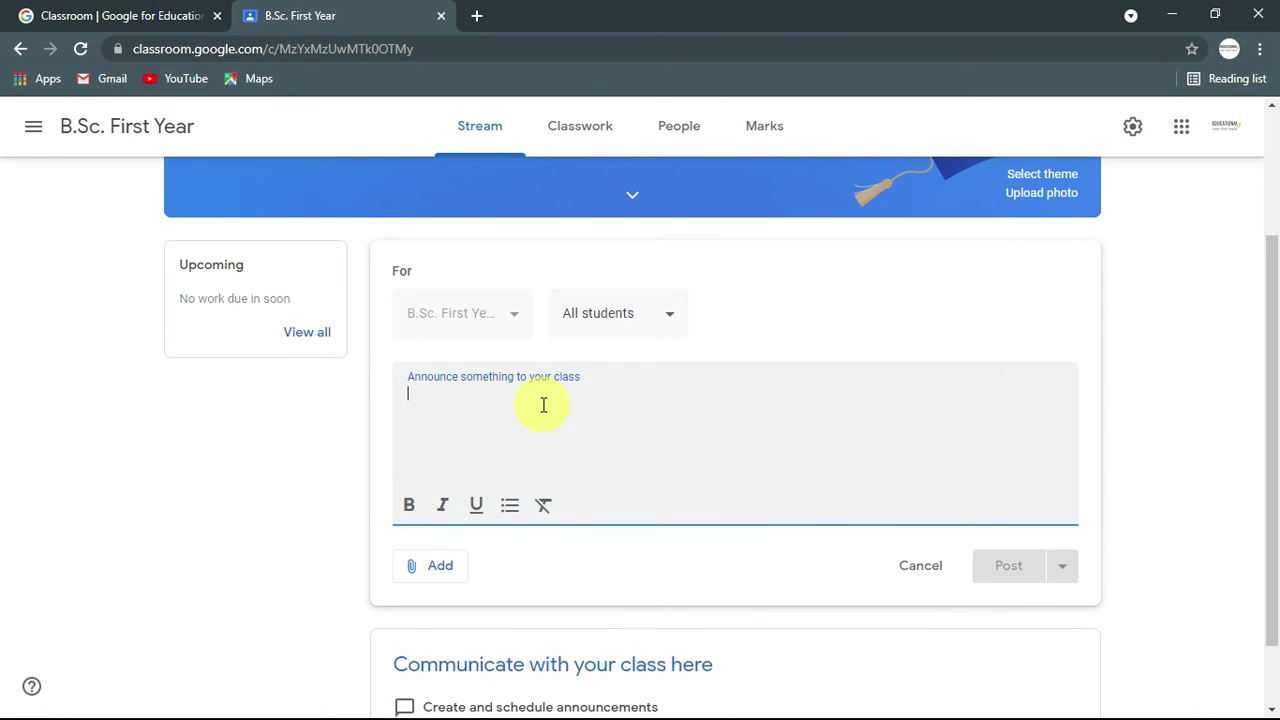
Step: Type 'Hello Students!' and try bold, italic, underline and bullet formatting on it
type("llo Students!")
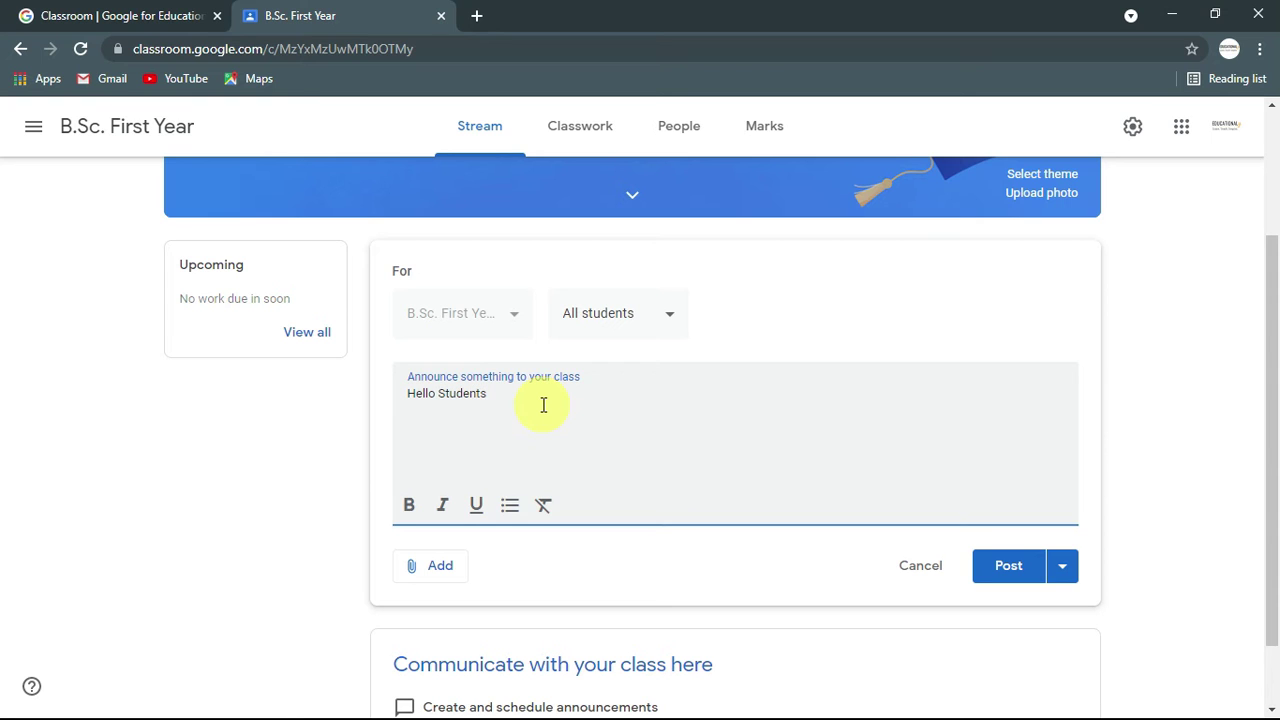
double_click(431, 395)
left_click(409, 505)
left_click(463, 399)
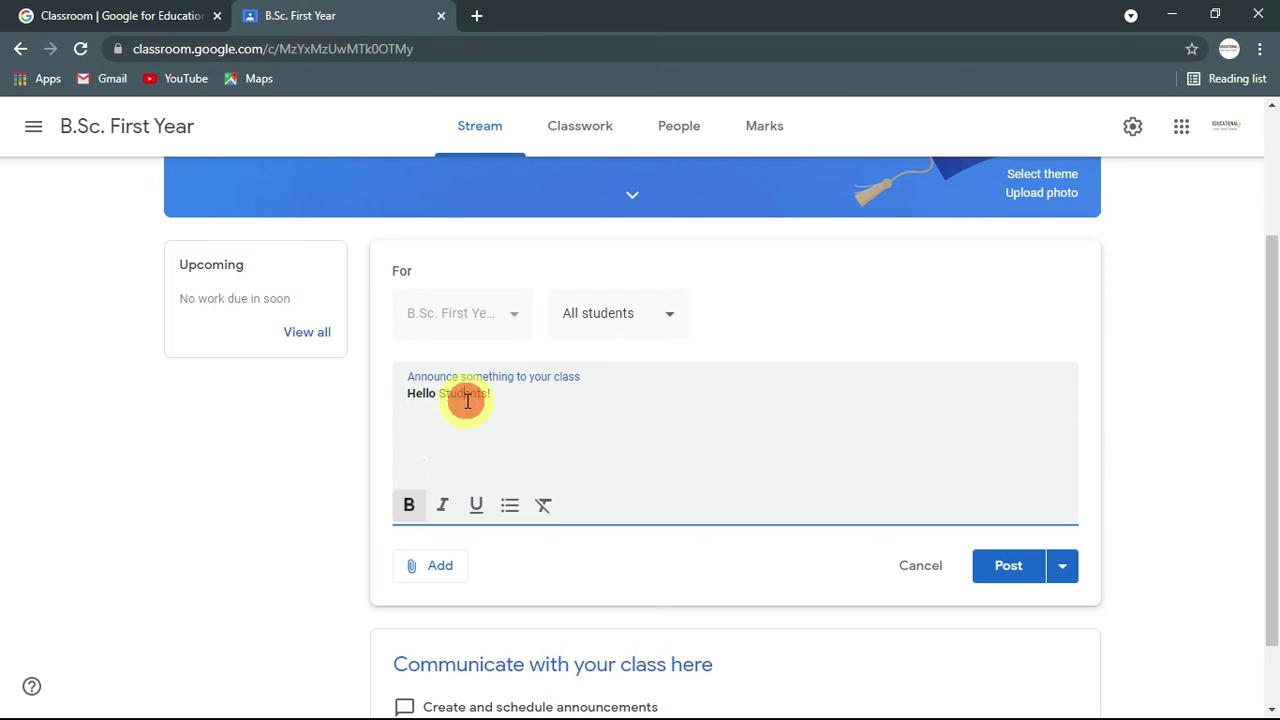
left_click_drag(440, 394, 494, 401)
left_click(443, 504)
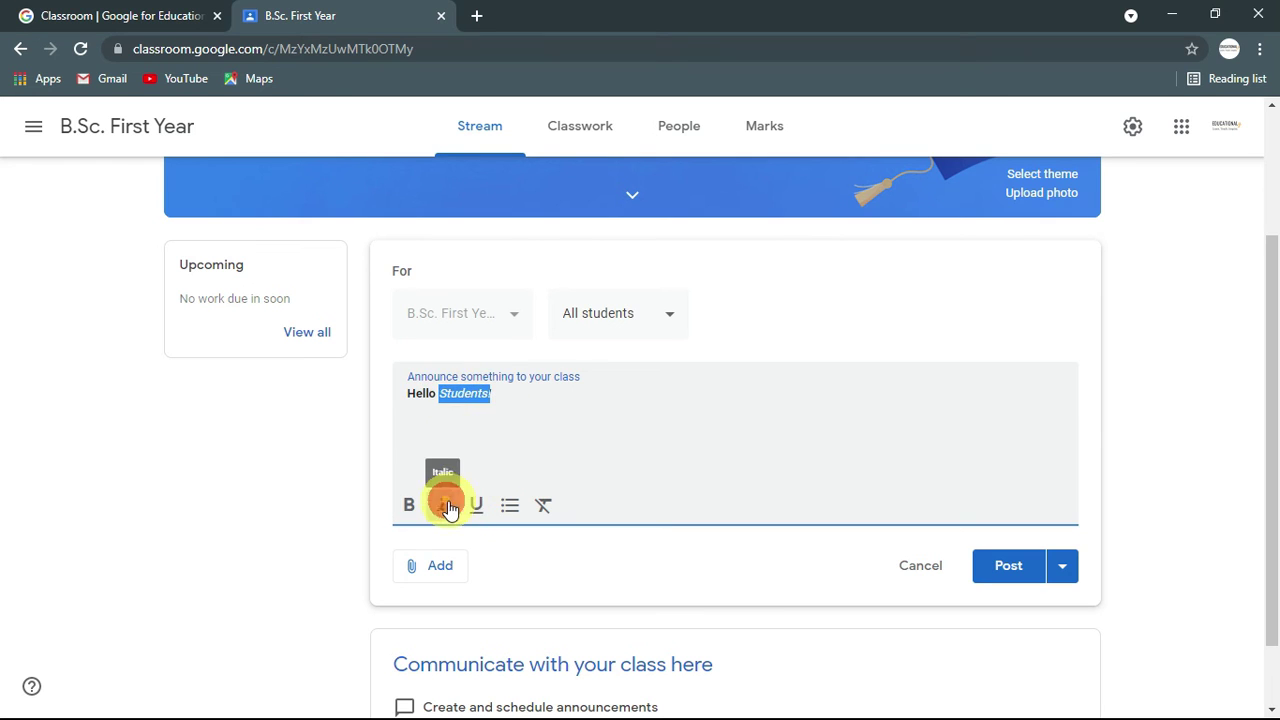
left_click(479, 504)
left_click_drag(497, 396, 406, 396)
left_click(510, 503)
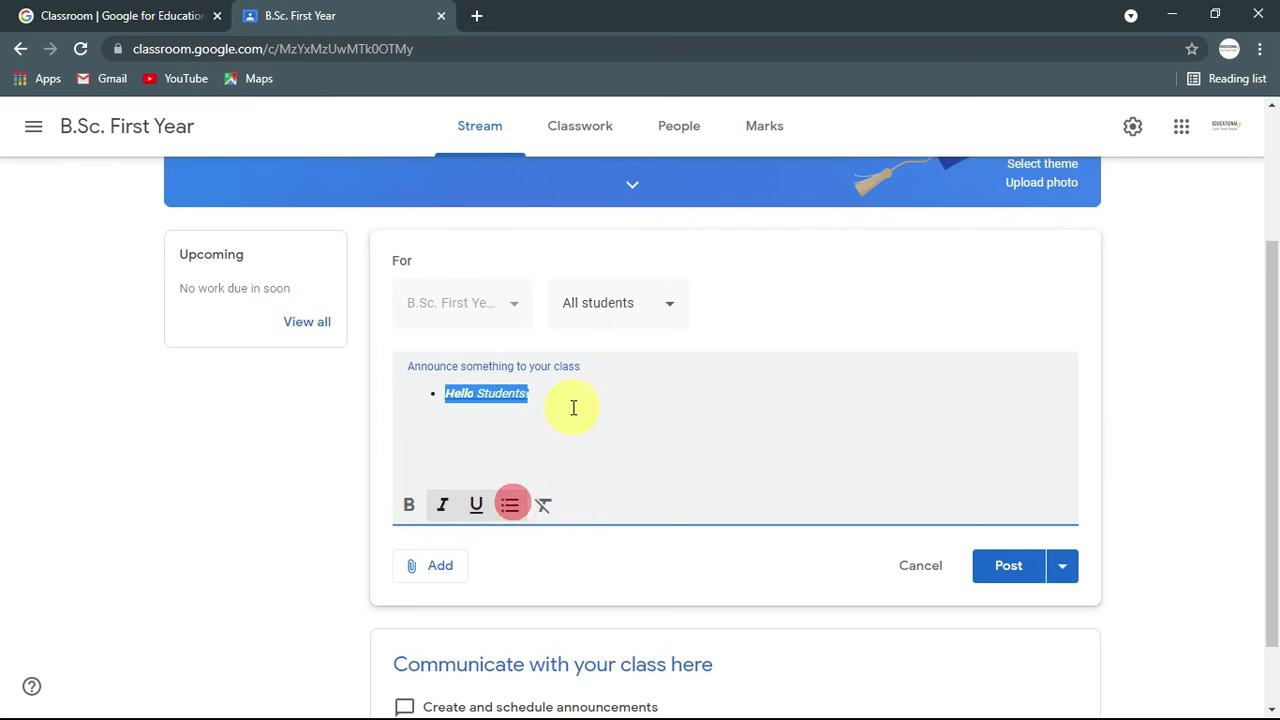
Step: Remove all formatting so 'Hello Students!' is plain text
left_click_drag(575, 402, 428, 400)
left_click(544, 396)
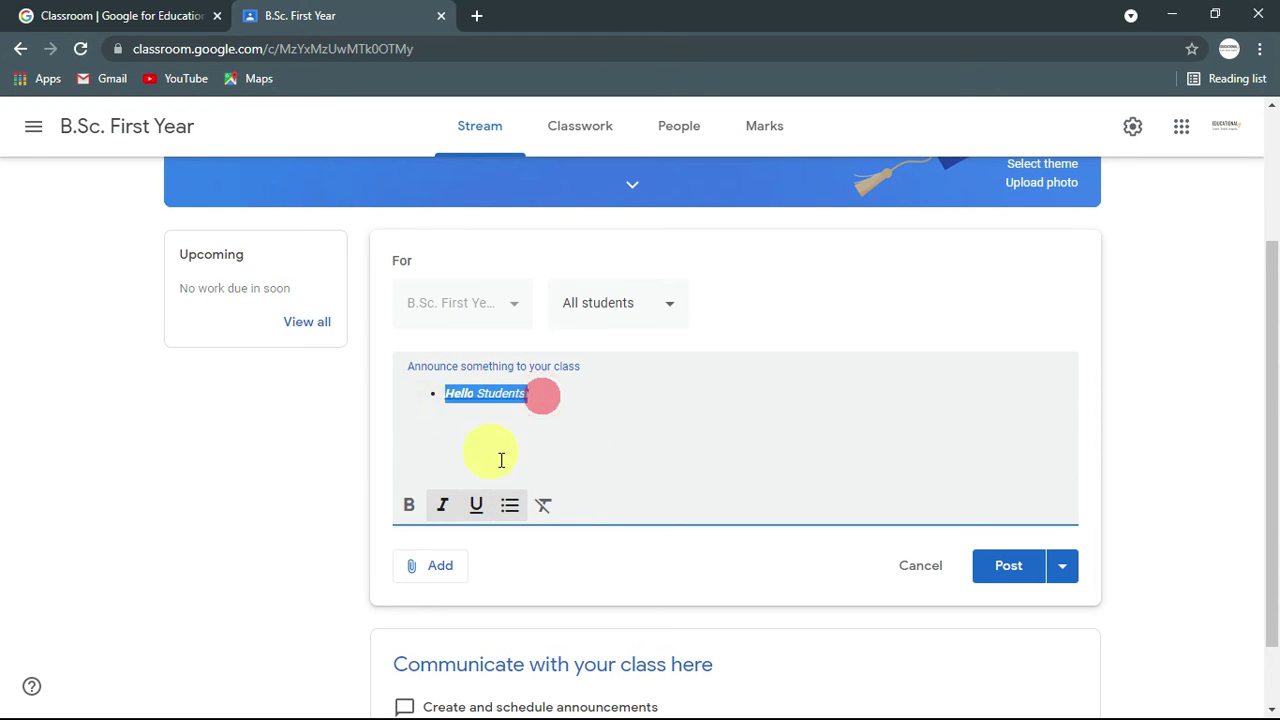
left_click(545, 505)
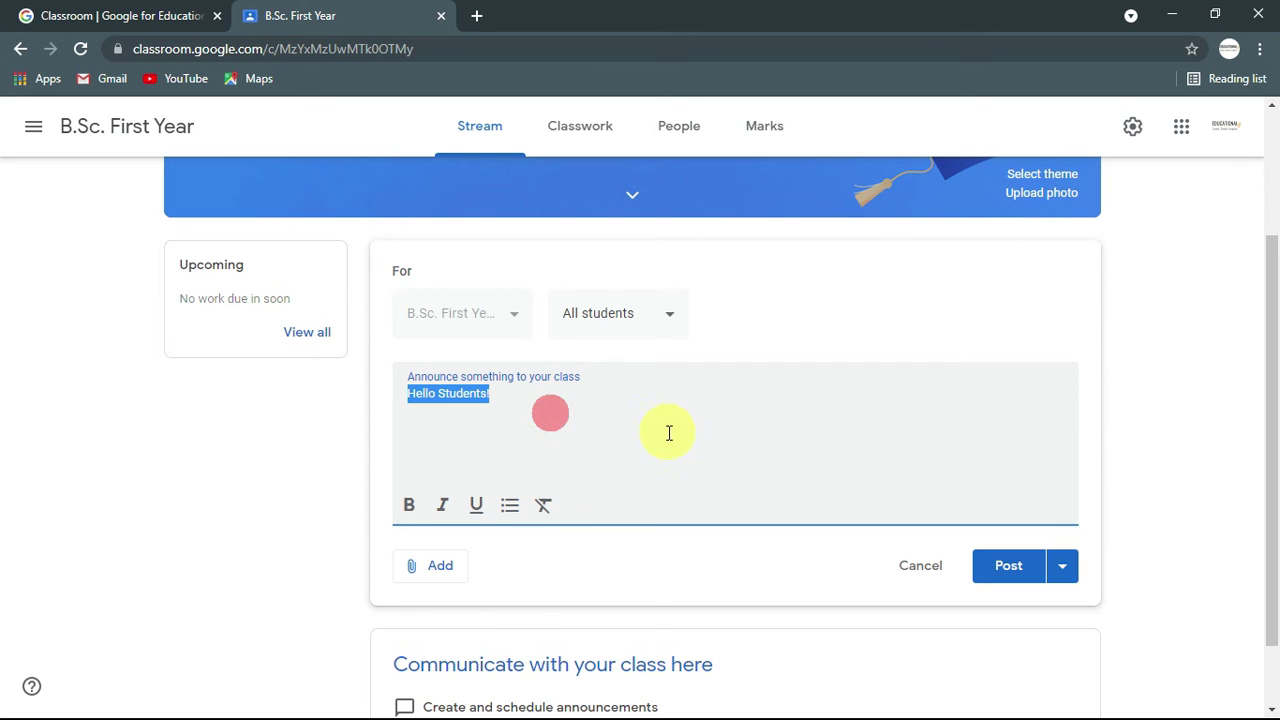
left_click(549, 421)
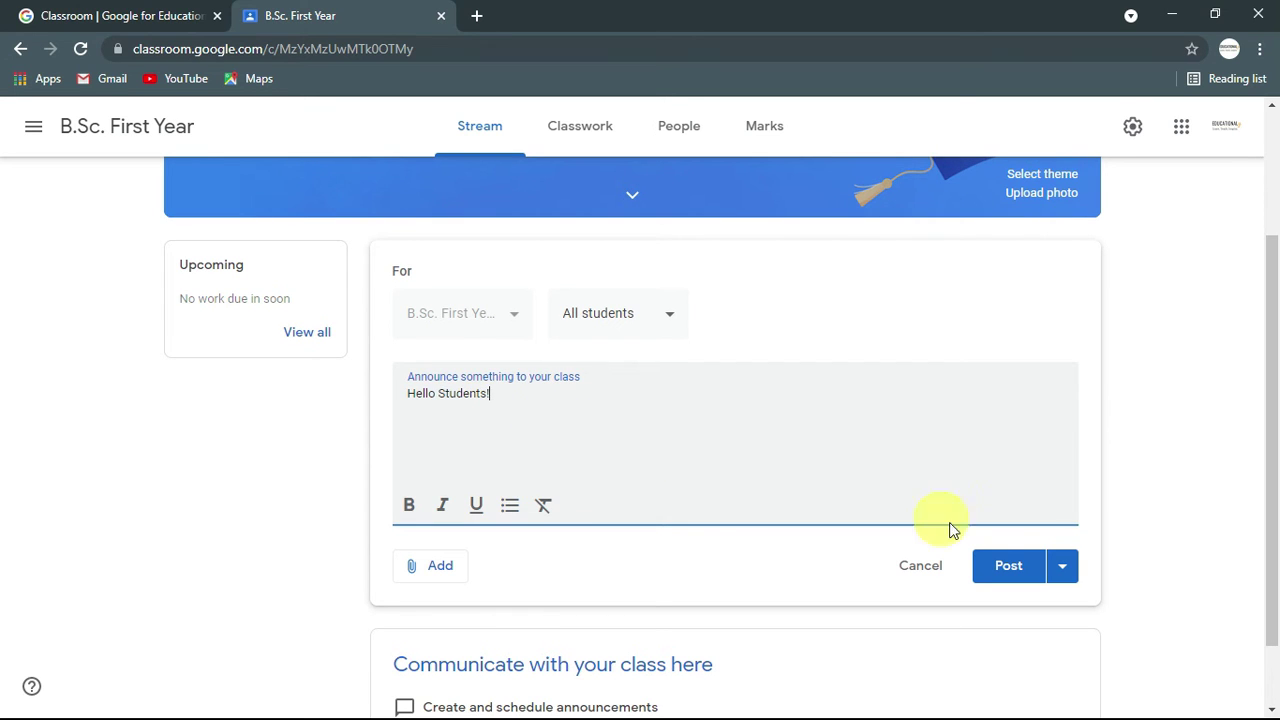
Step: Schedule the announcement for 17 Jun 2021 at 08:50 and expand Saved announcements
left_click(1066, 571)
left_click(1030, 605)
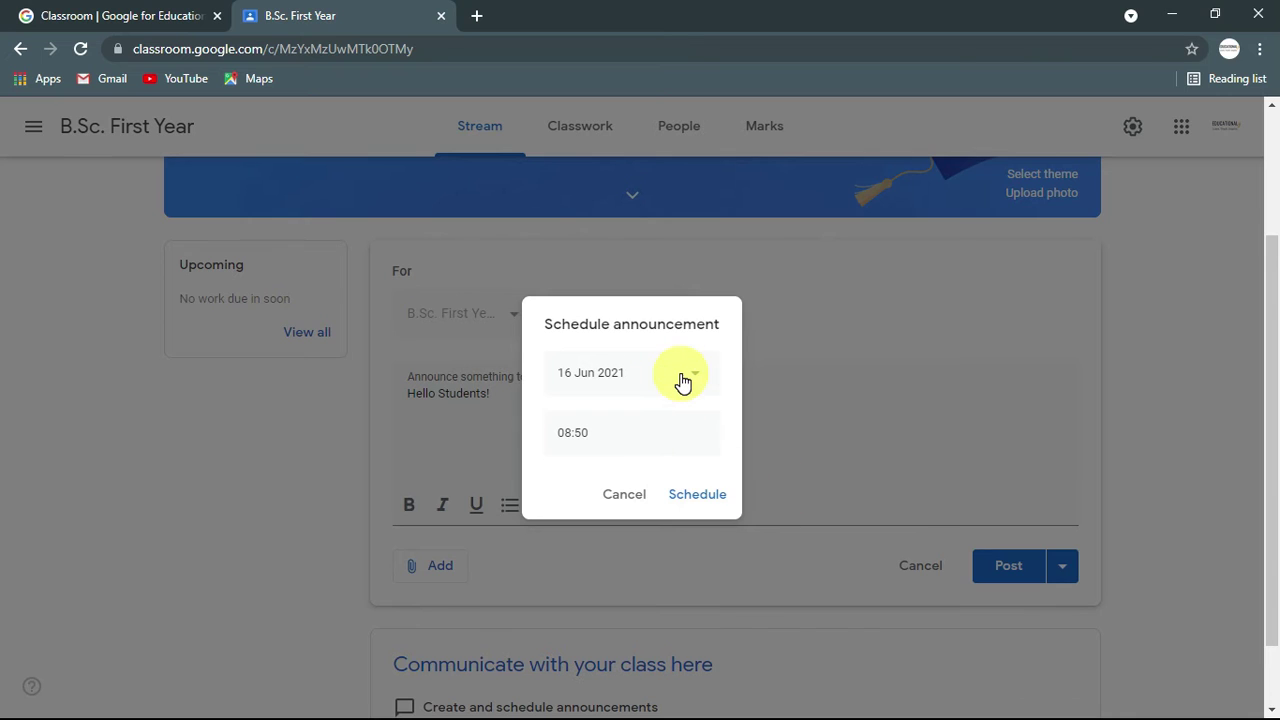
left_click(692, 372)
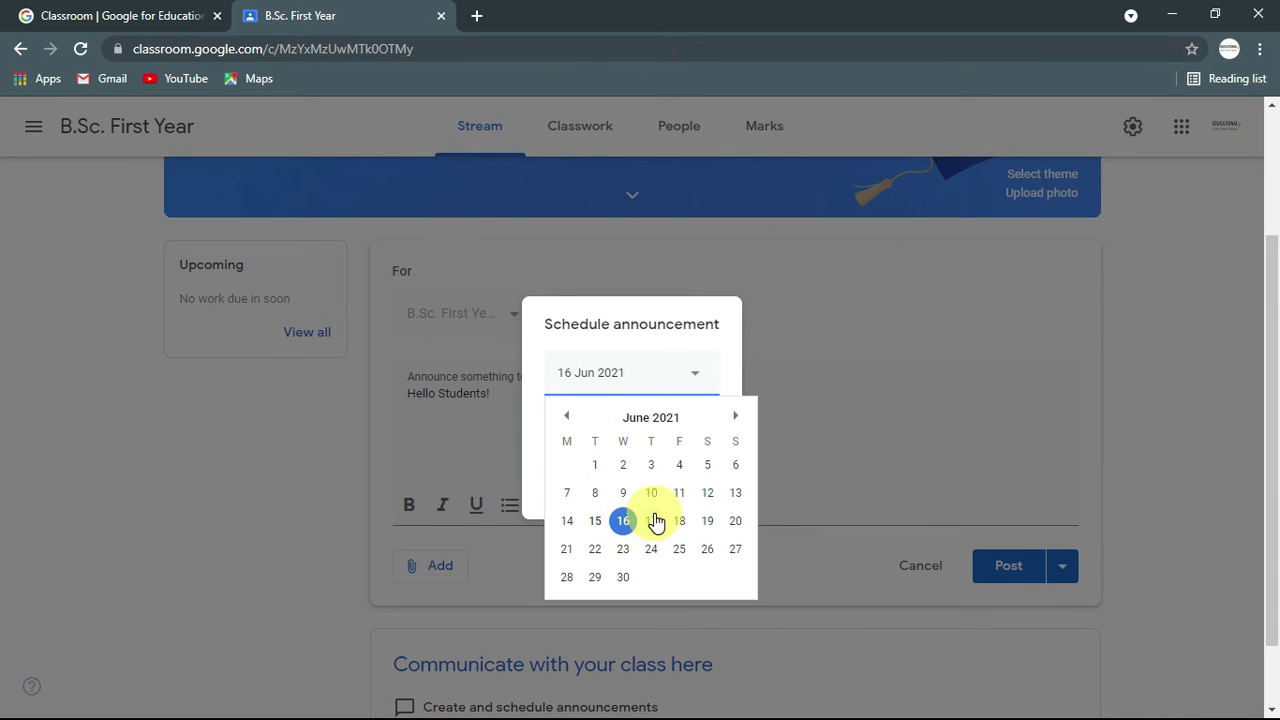
left_click(654, 521)
left_click(586, 431)
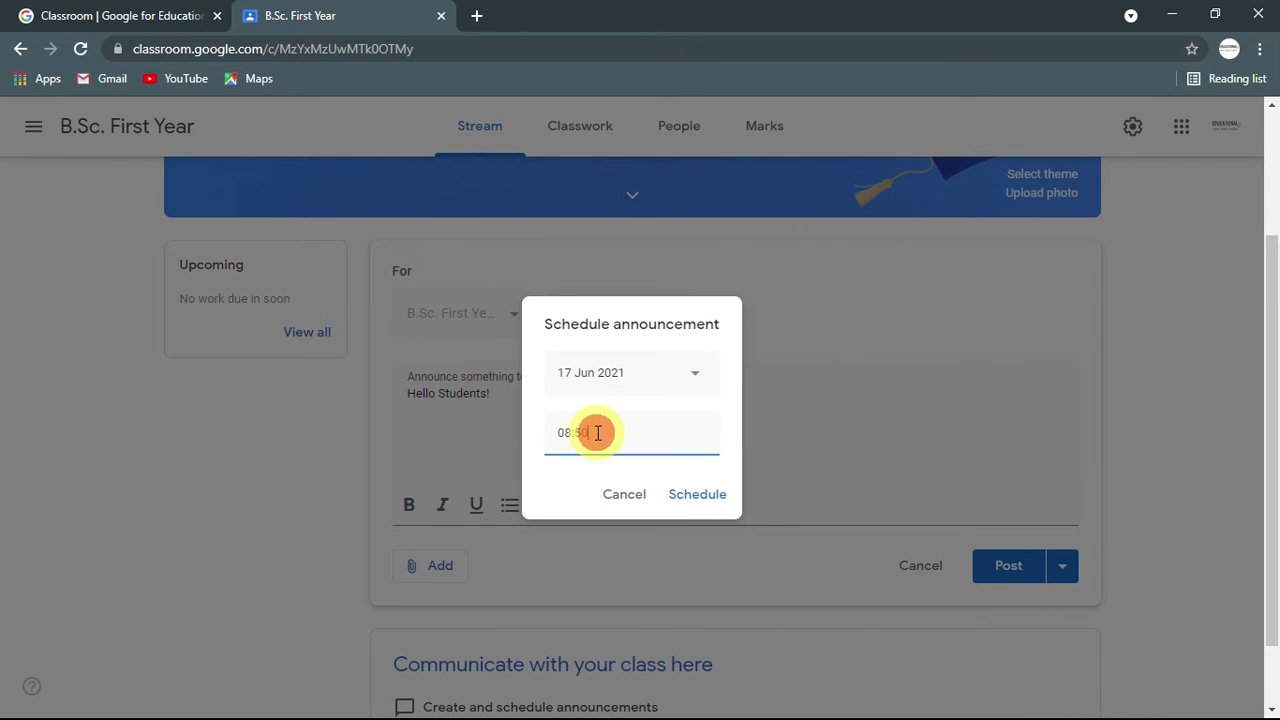
left_click(699, 494)
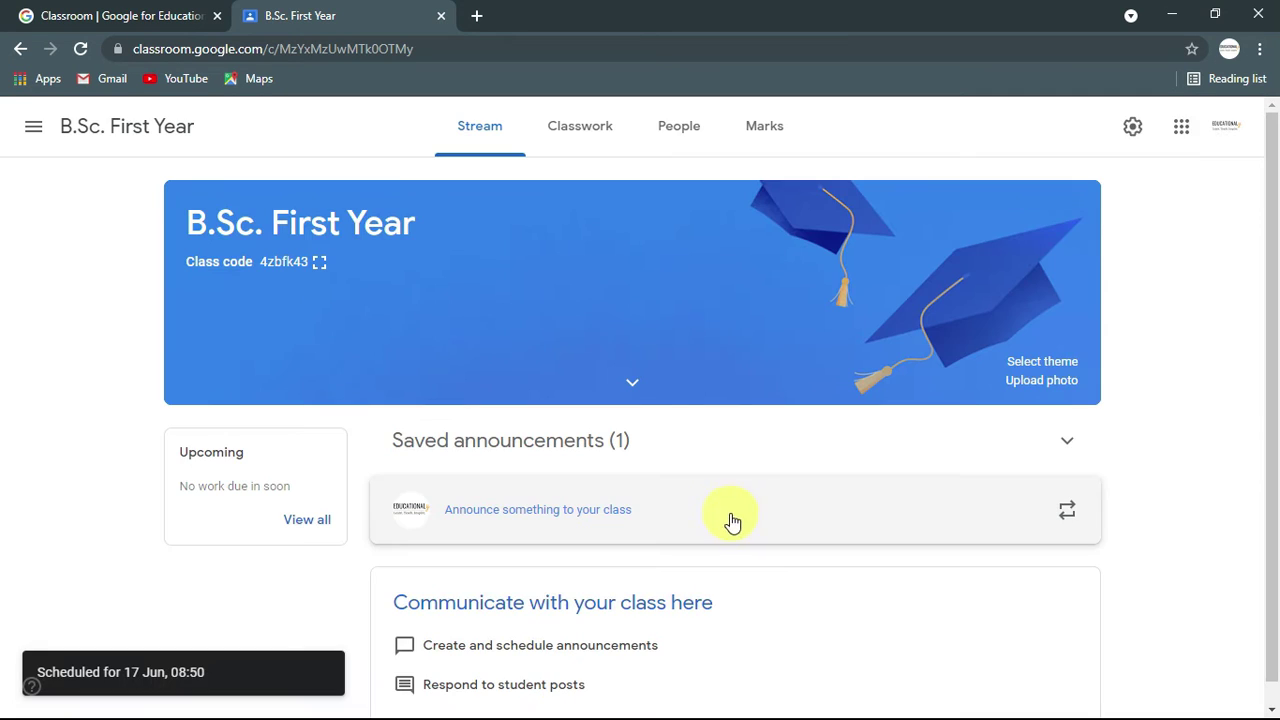
left_click(628, 452)
scroll(623, 451, "down", 1)
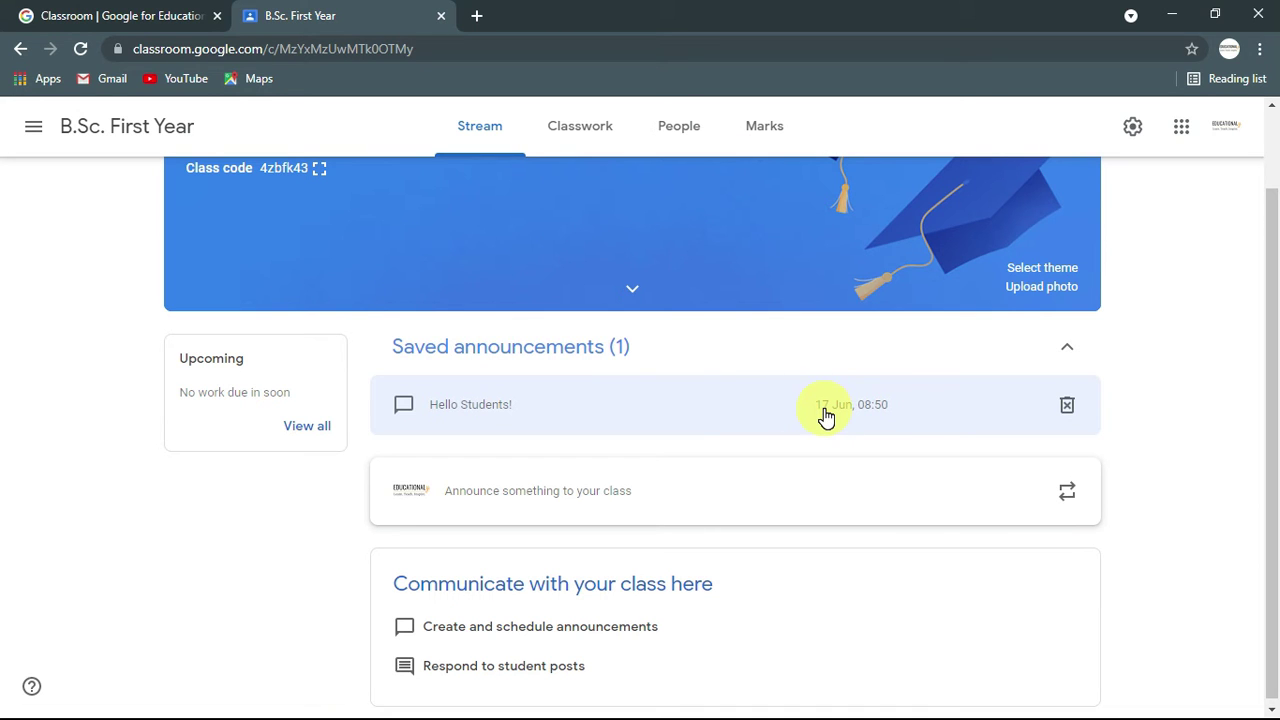
Step: Clear the 17 Jun schedule from 'Hello Students!' and confirm posting it now
left_click(677, 405)
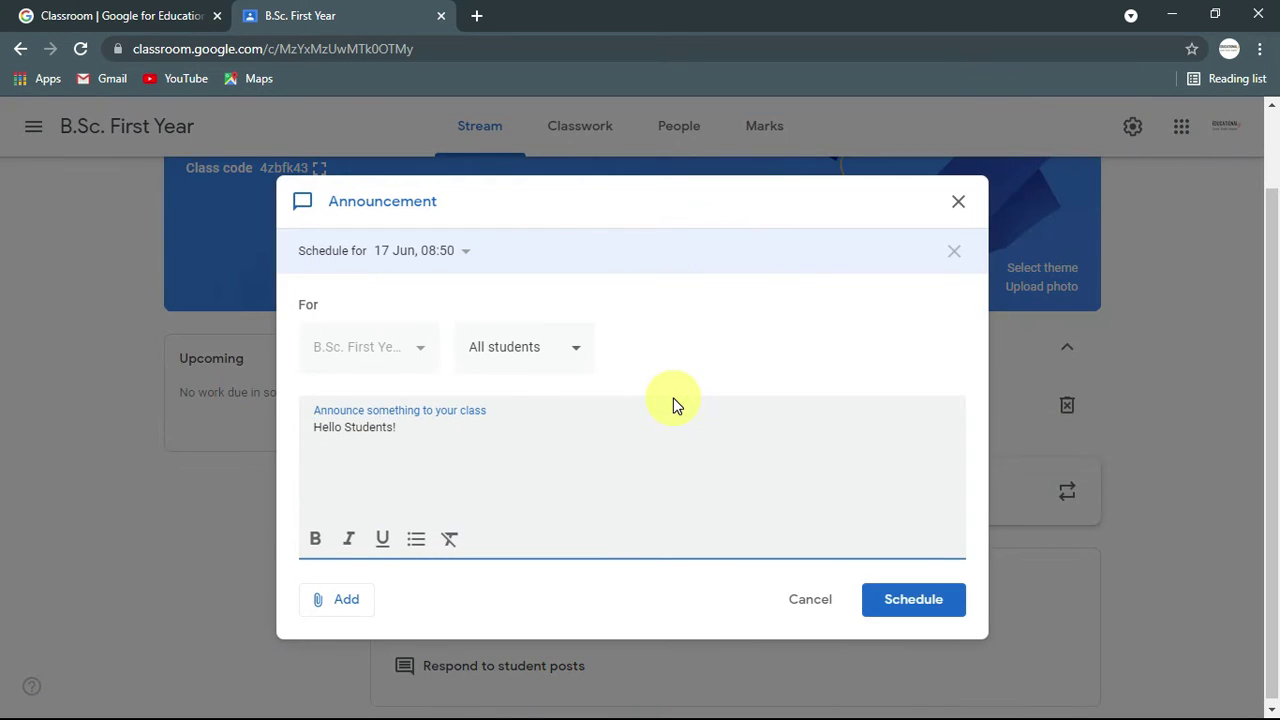
left_click(464, 250)
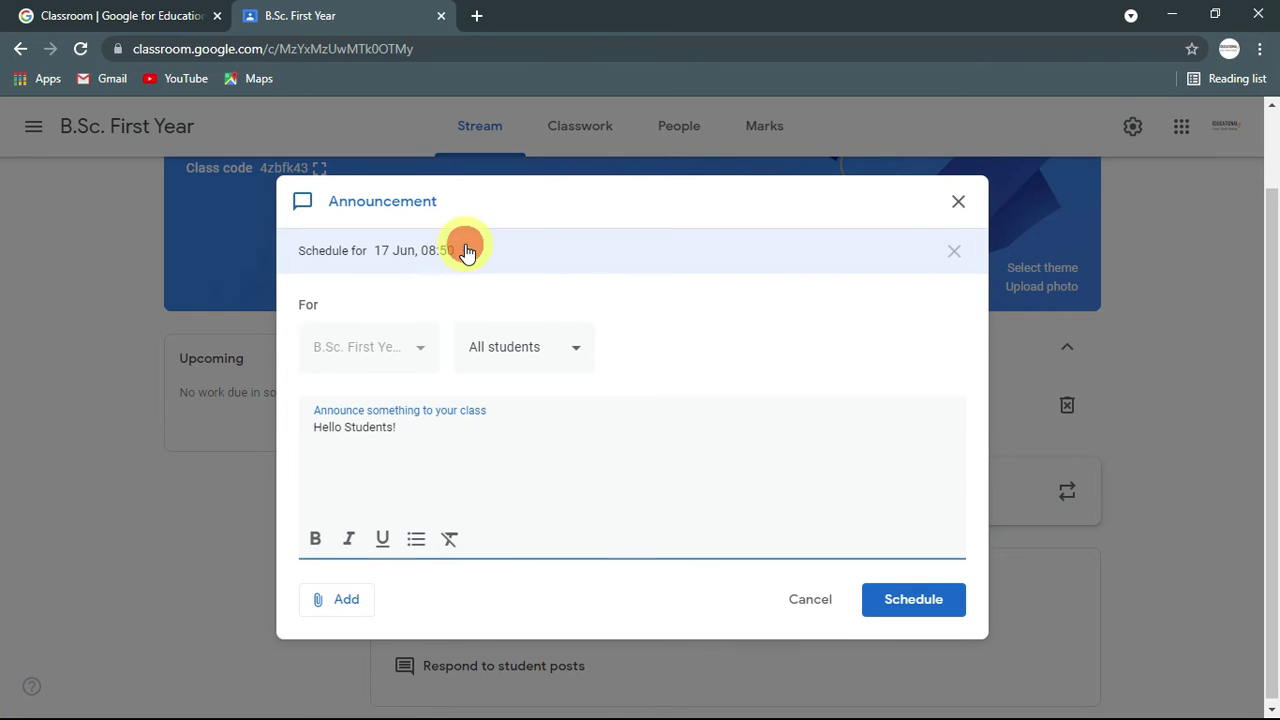
left_click(749, 287)
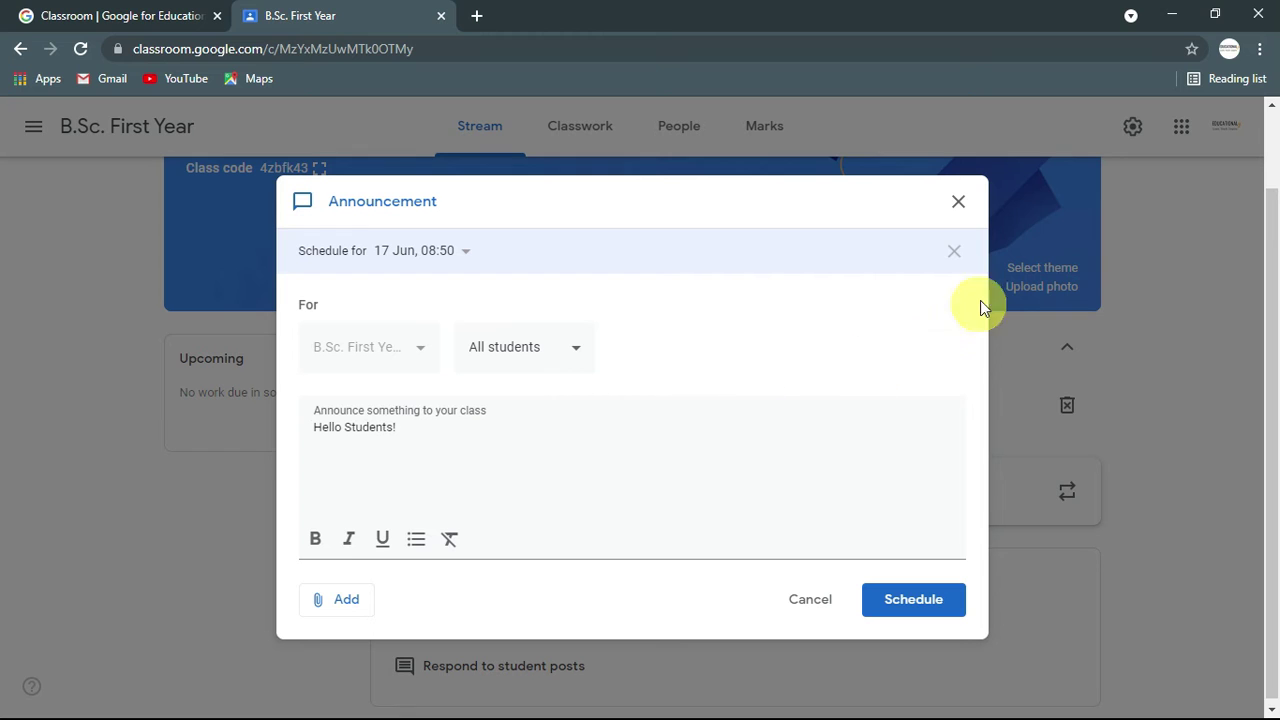
left_click(956, 254)
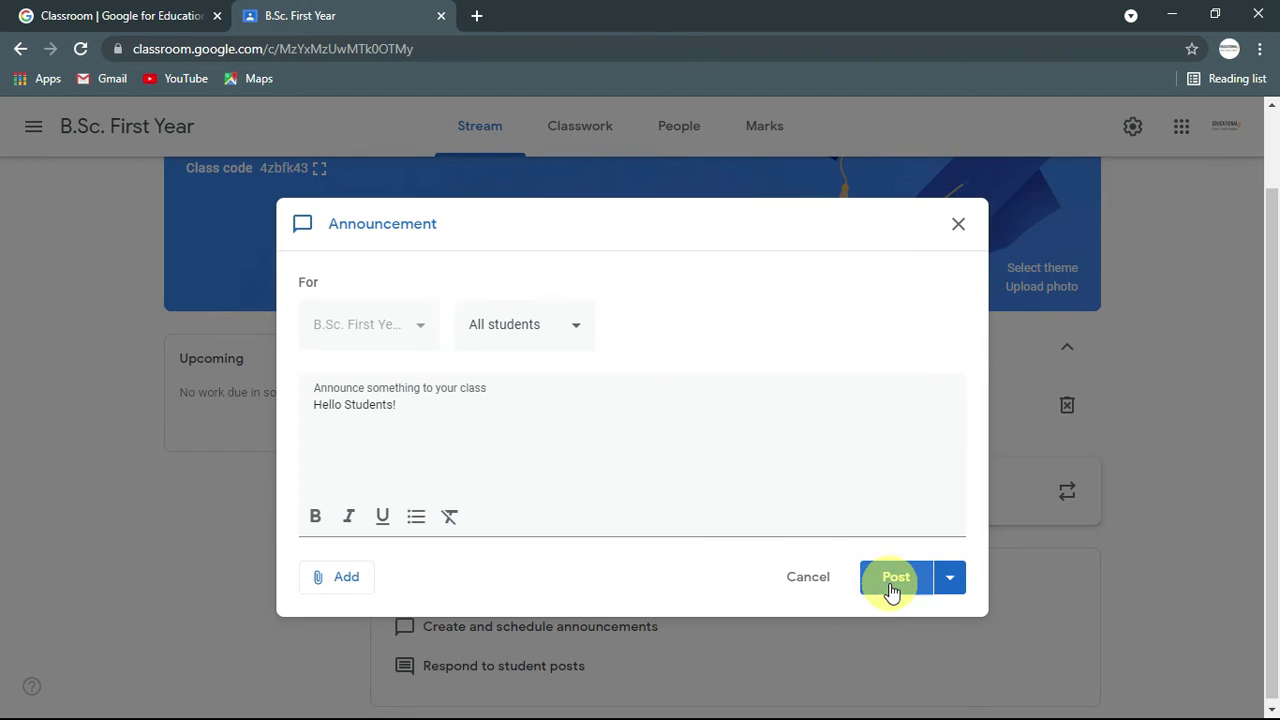
left_click(893, 586)
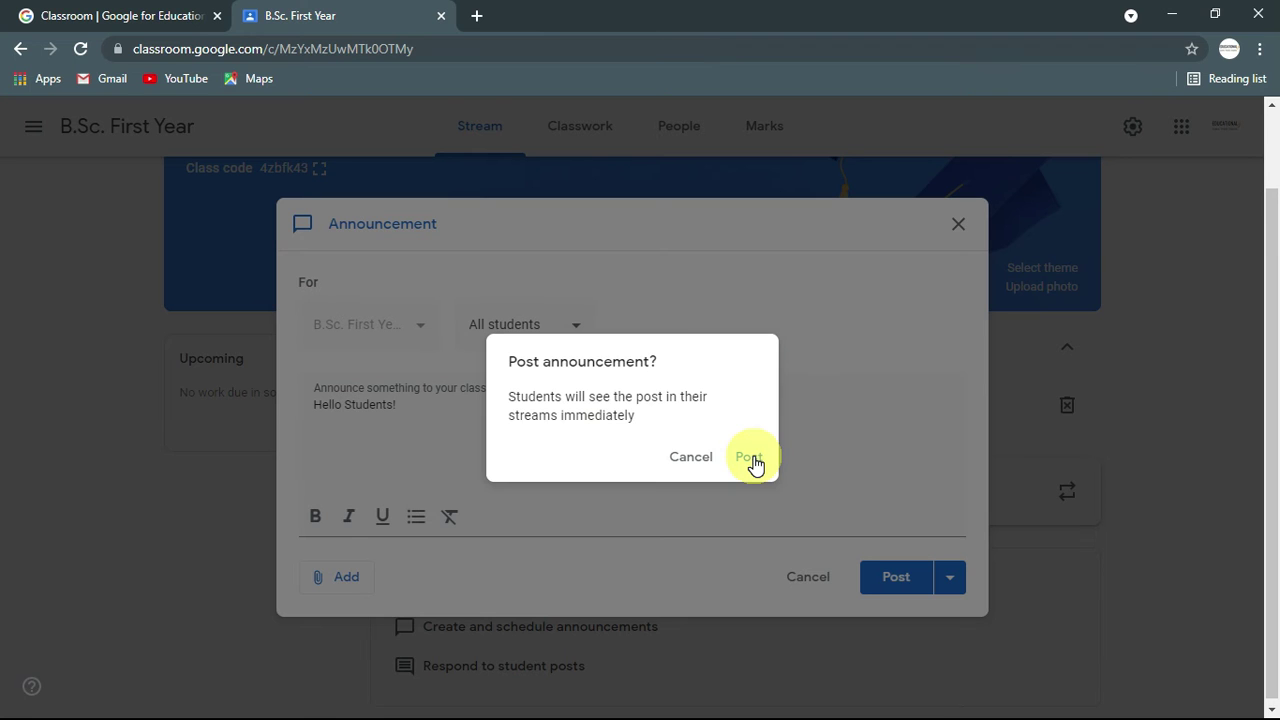
left_click(750, 458)
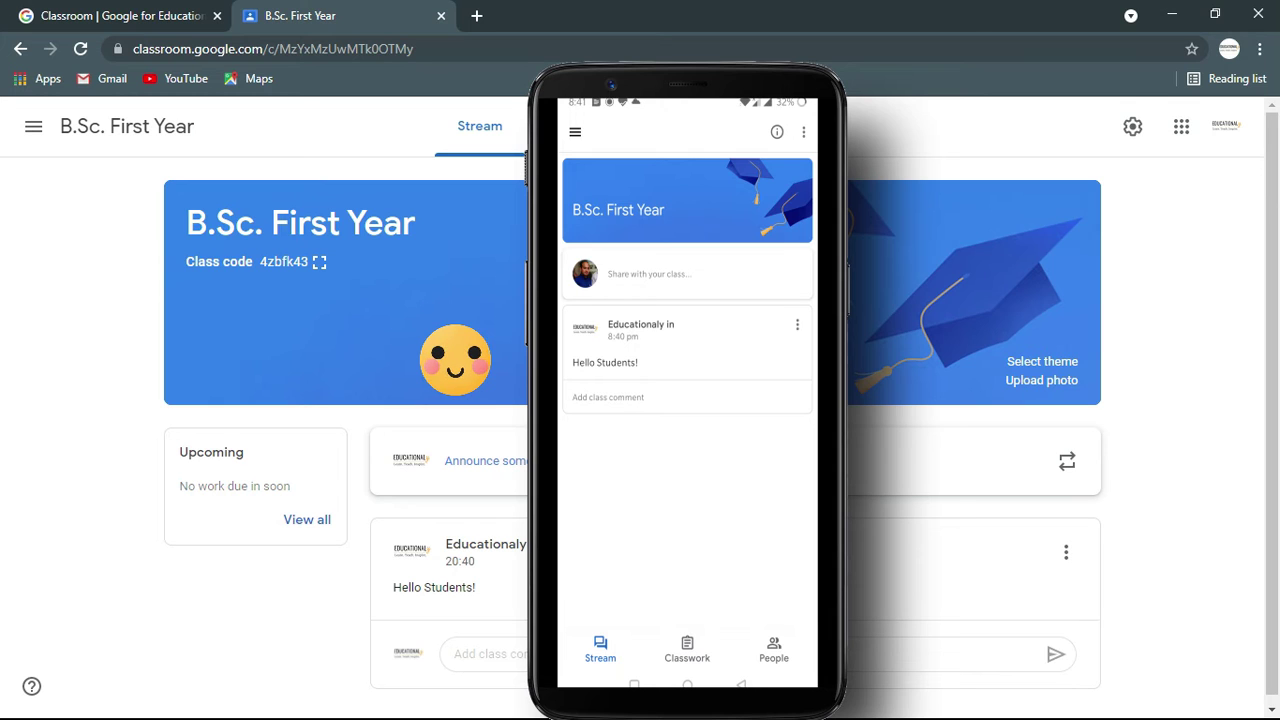
Step: From the phone app, comment 'Good morning sir' on the announcement and return to the stream
left_click(608, 397)
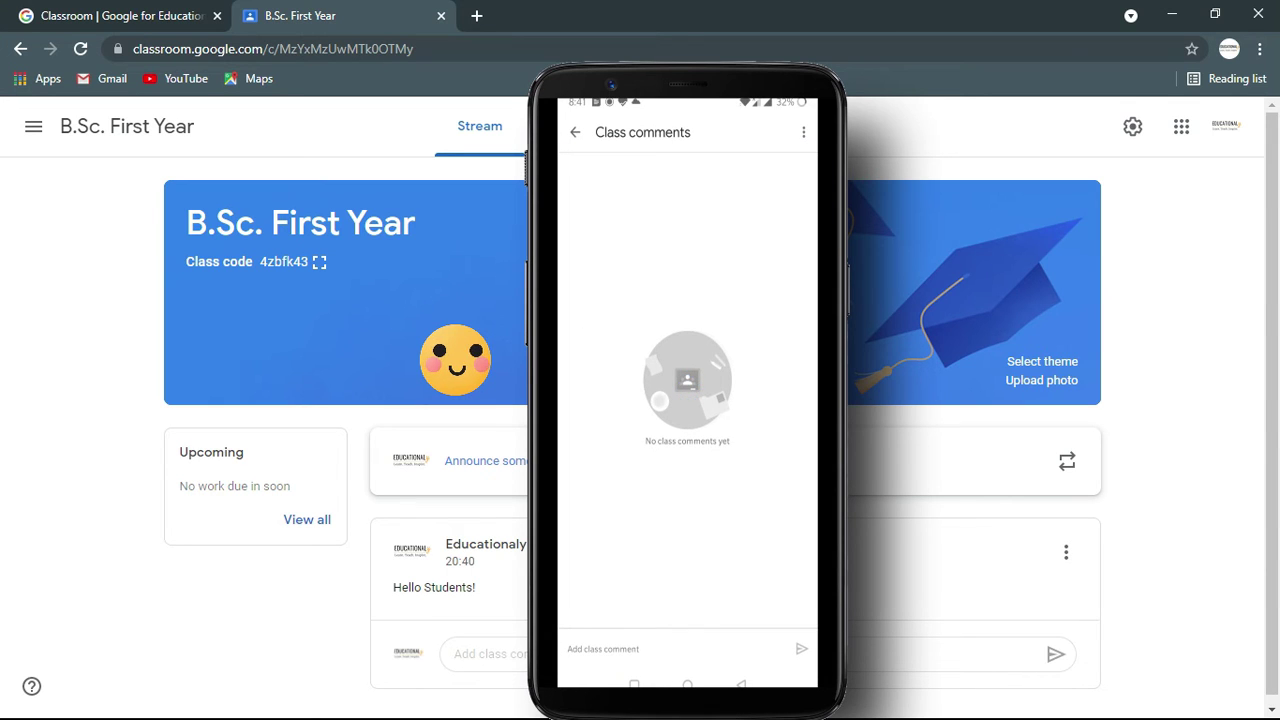
type("Go")
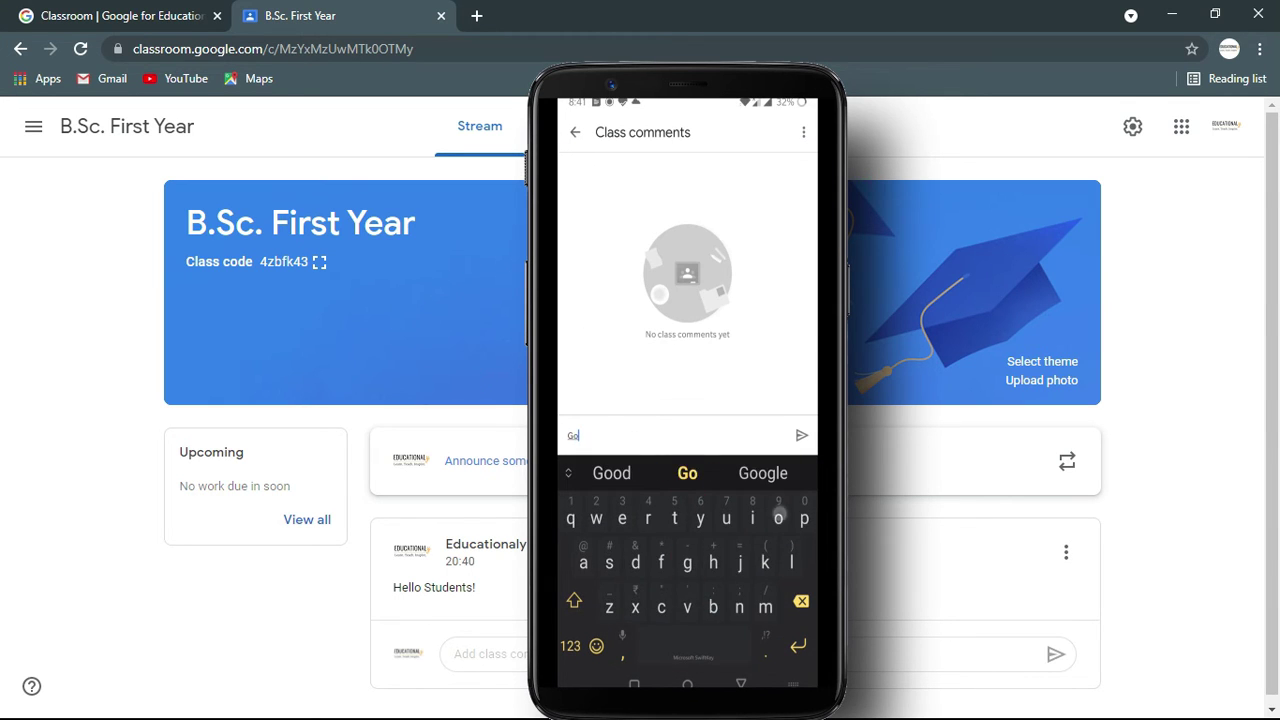
type("od morning sir")
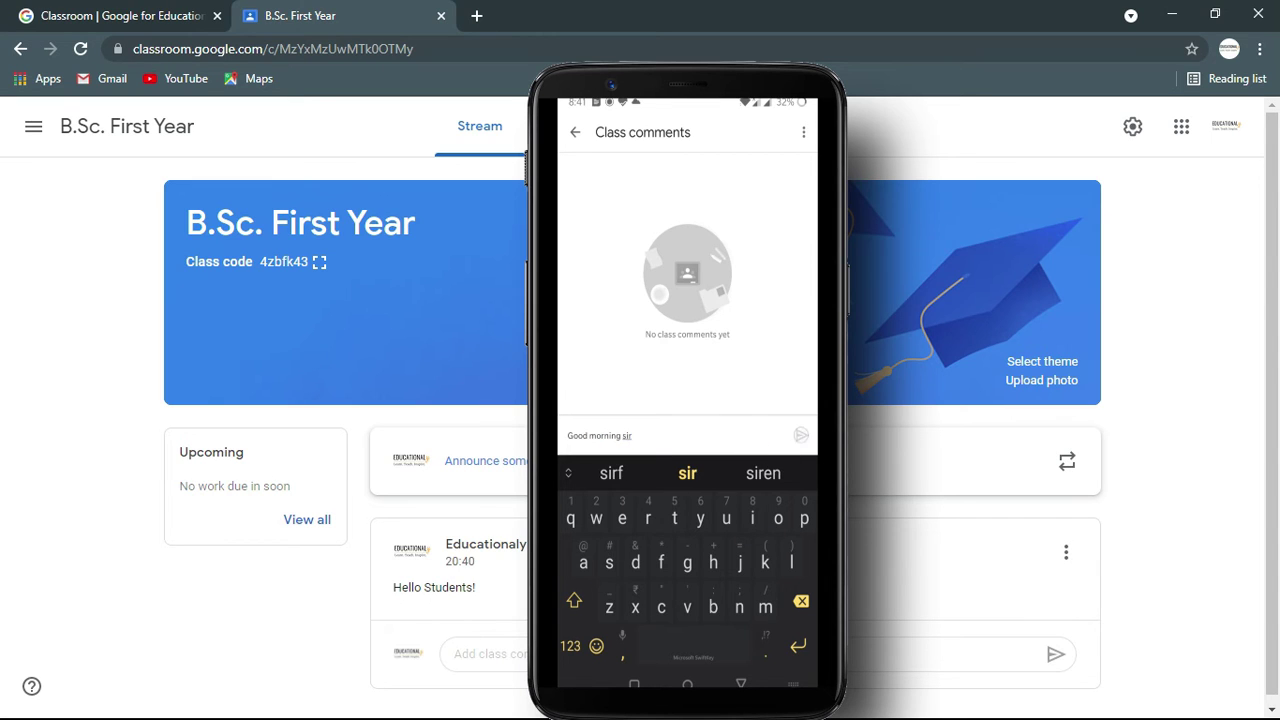
left_click(801, 435)
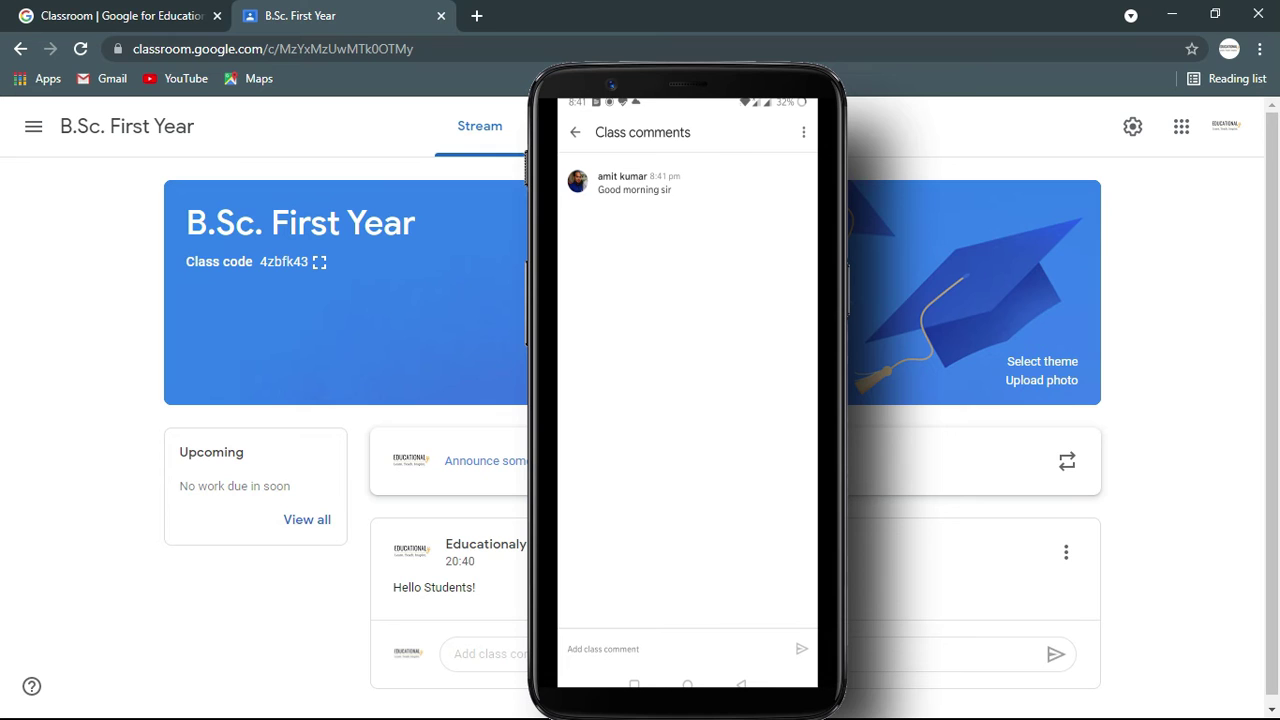
left_click(575, 132)
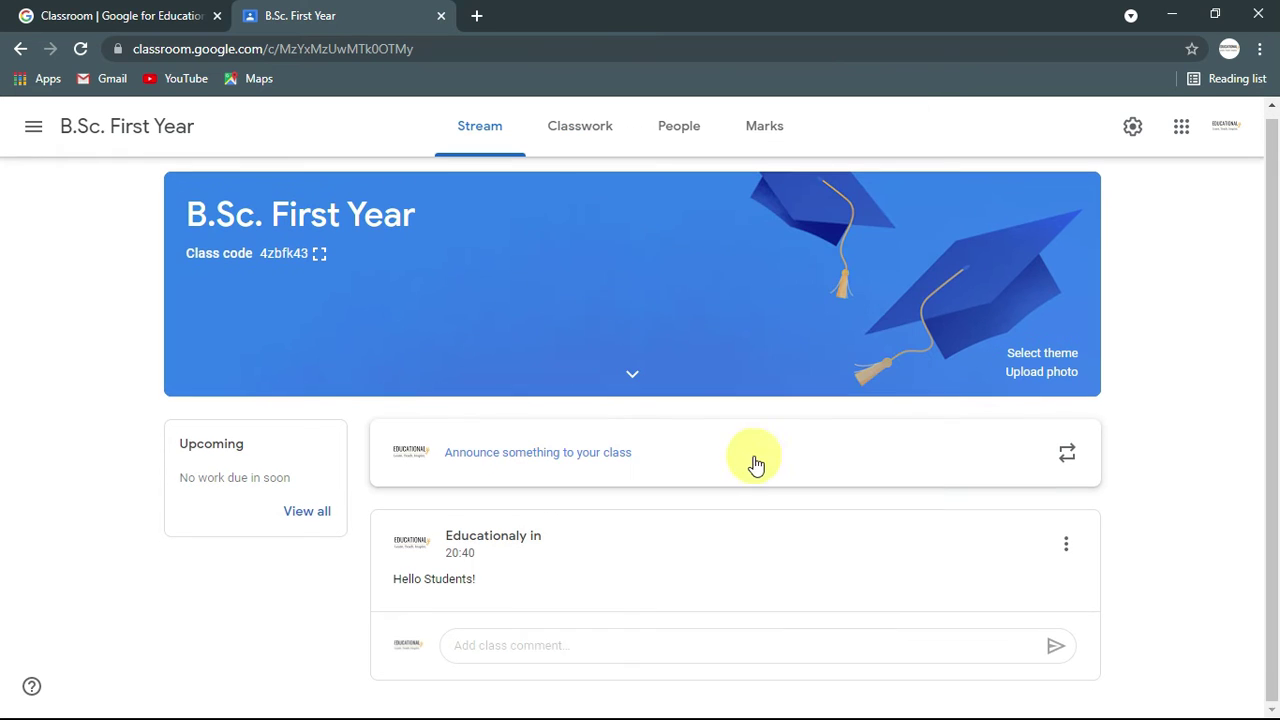
Step: Post the class comment 'Good Morning, How are you' on the Hello Students! announcement
left_click(1273, 408)
scroll(650, 588, "down", 2)
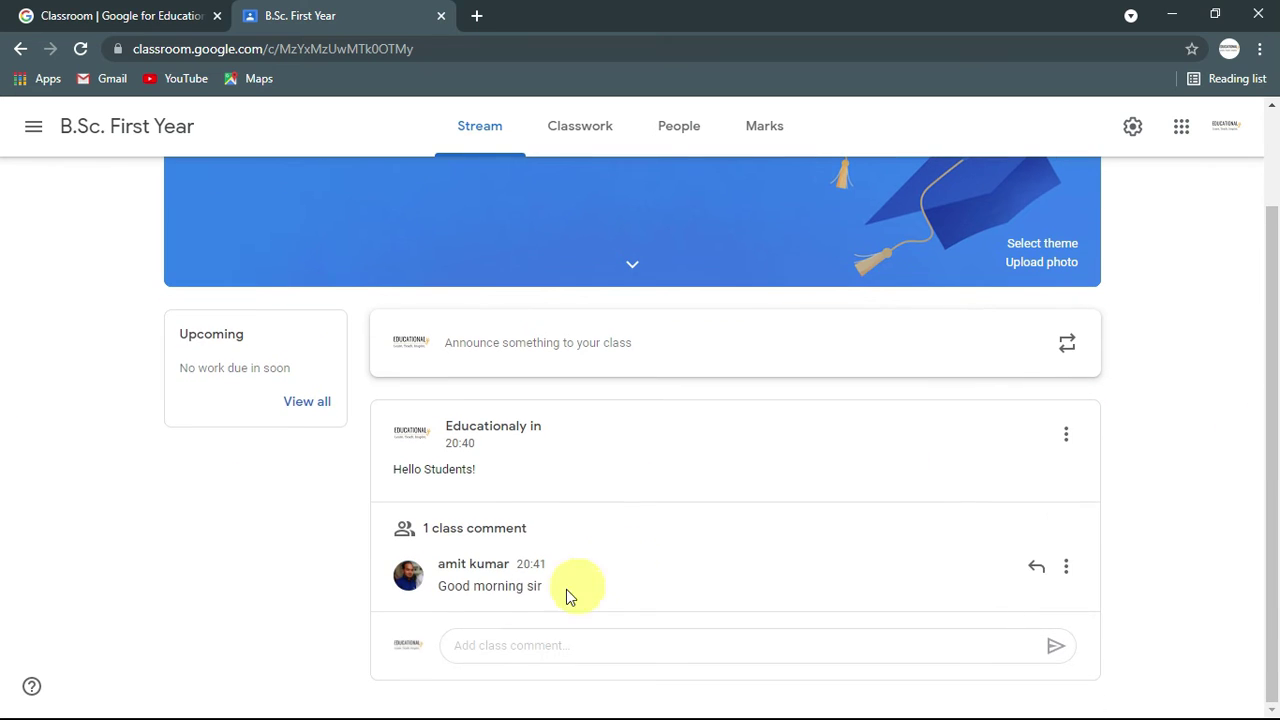
mouse_move(625, 558)
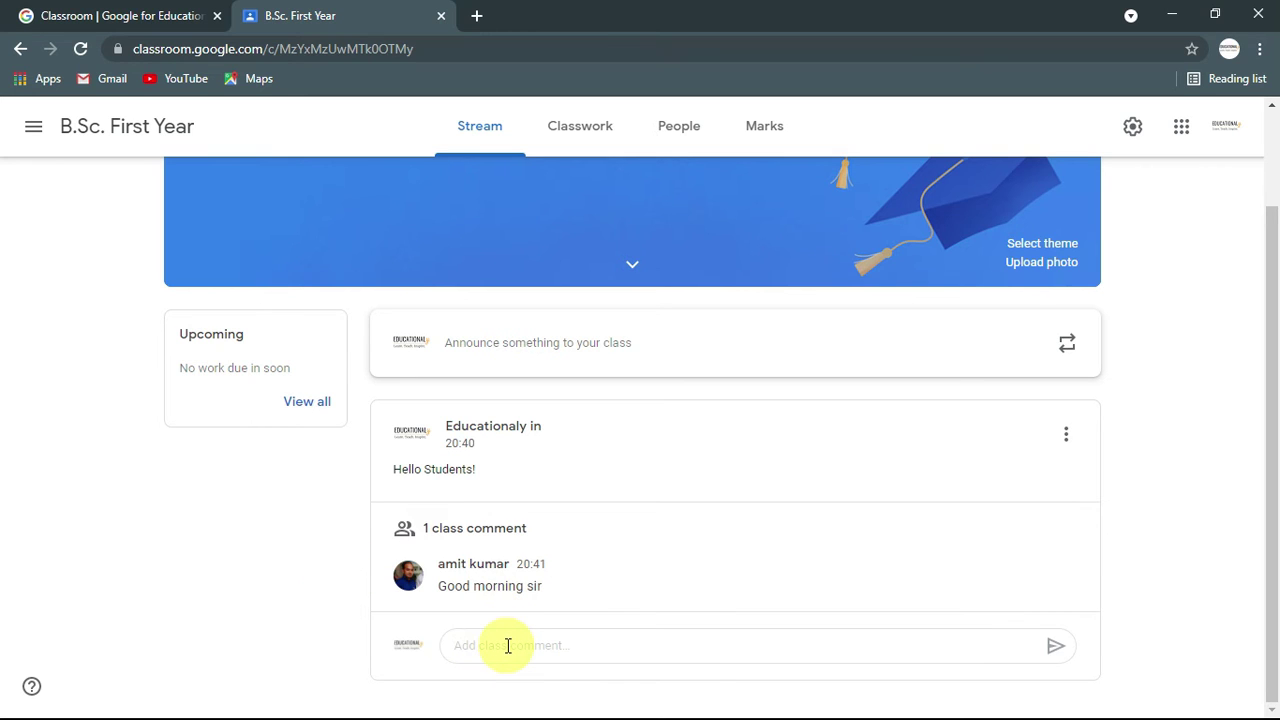
left_click(507, 645)
type("Good")
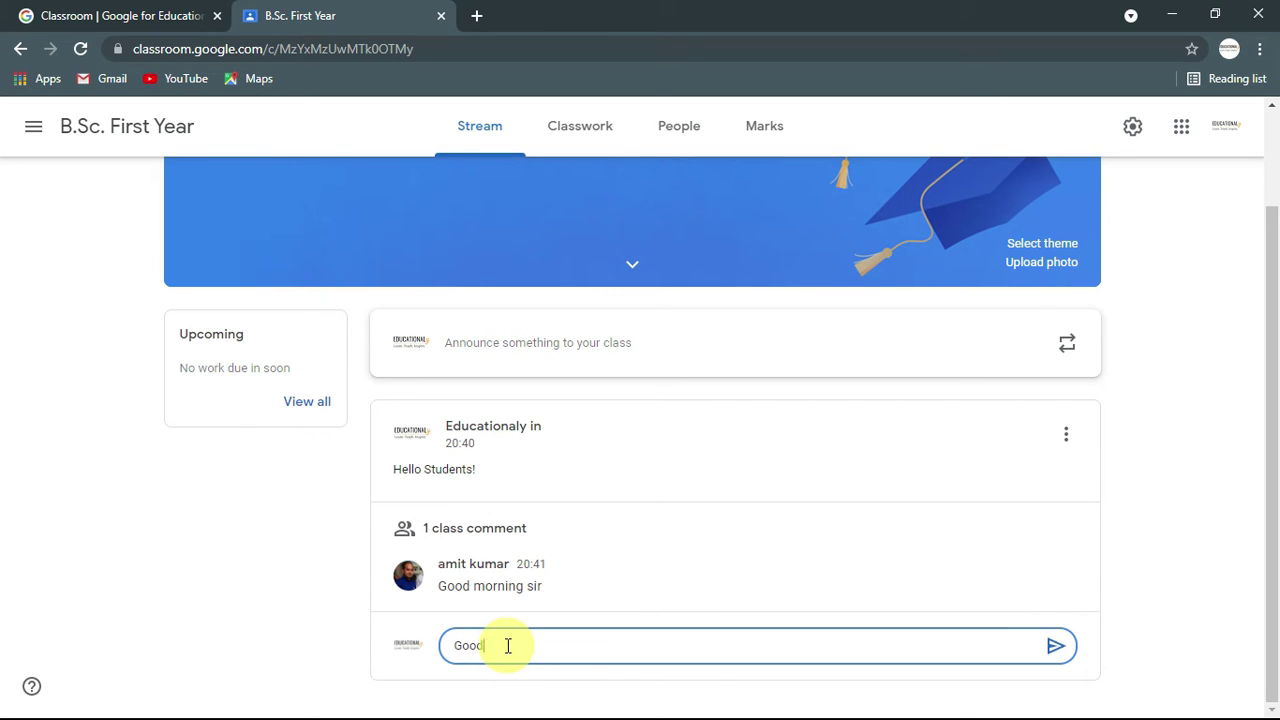
type(" Morning")
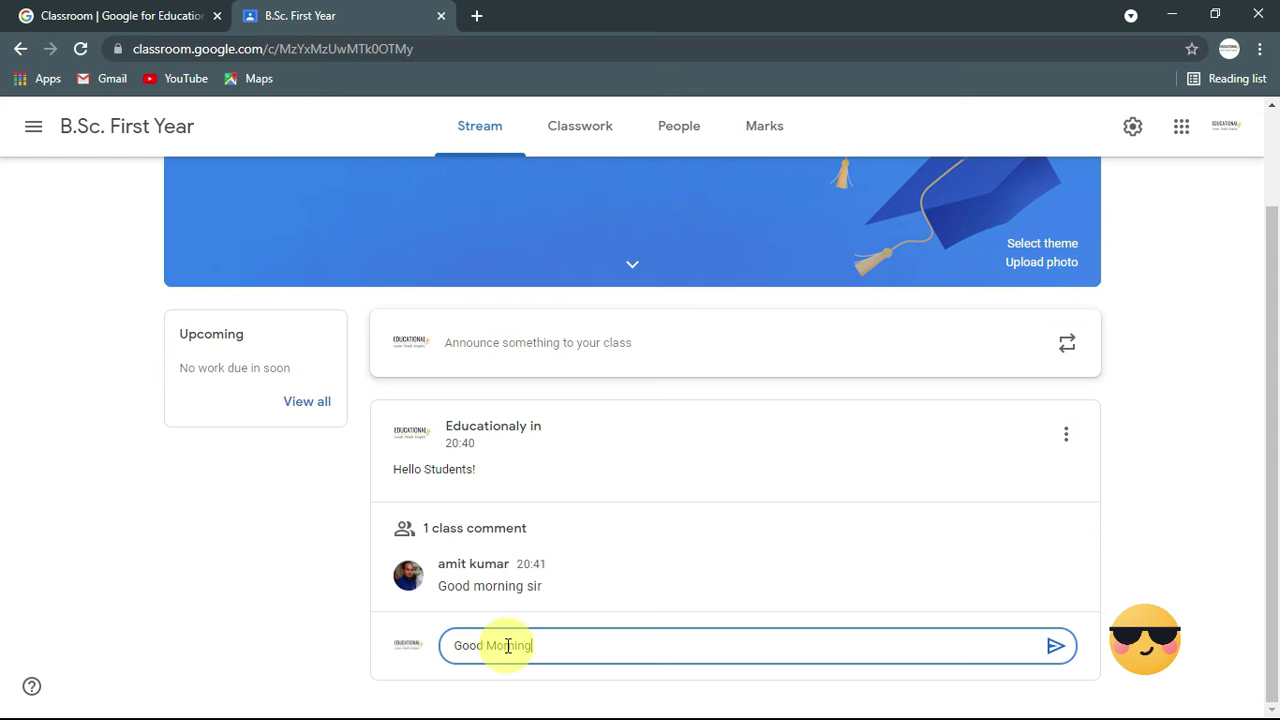
type(", How are you?")
left_click(1056, 645)
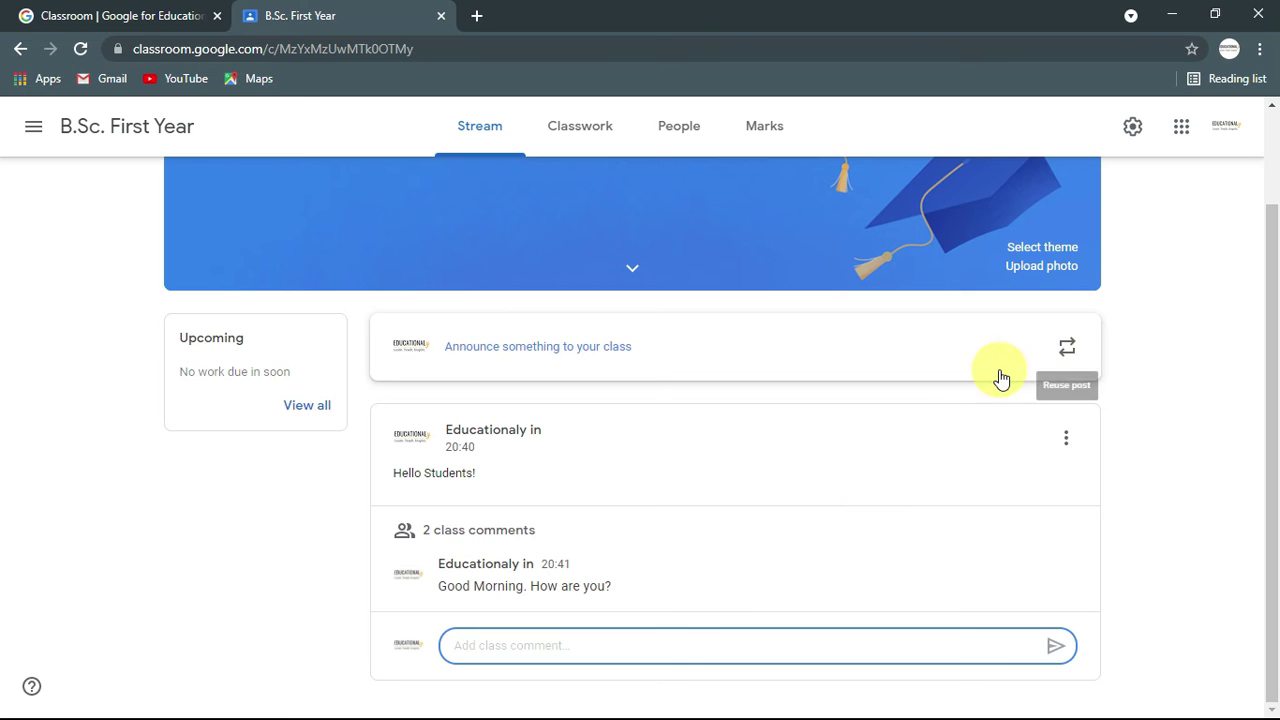
Step: Reuse the Hello Students! post without new attachment copies and publish it as an announcement
left_click(1136, 400)
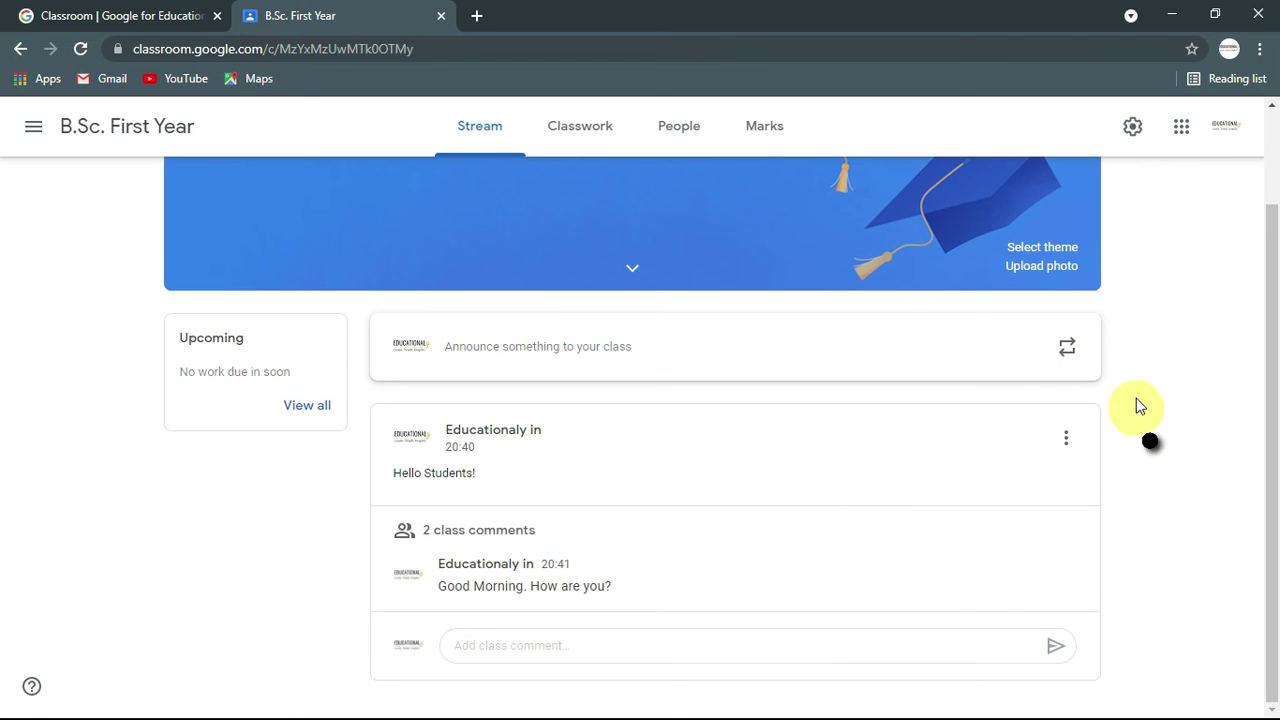
left_click(1067, 350)
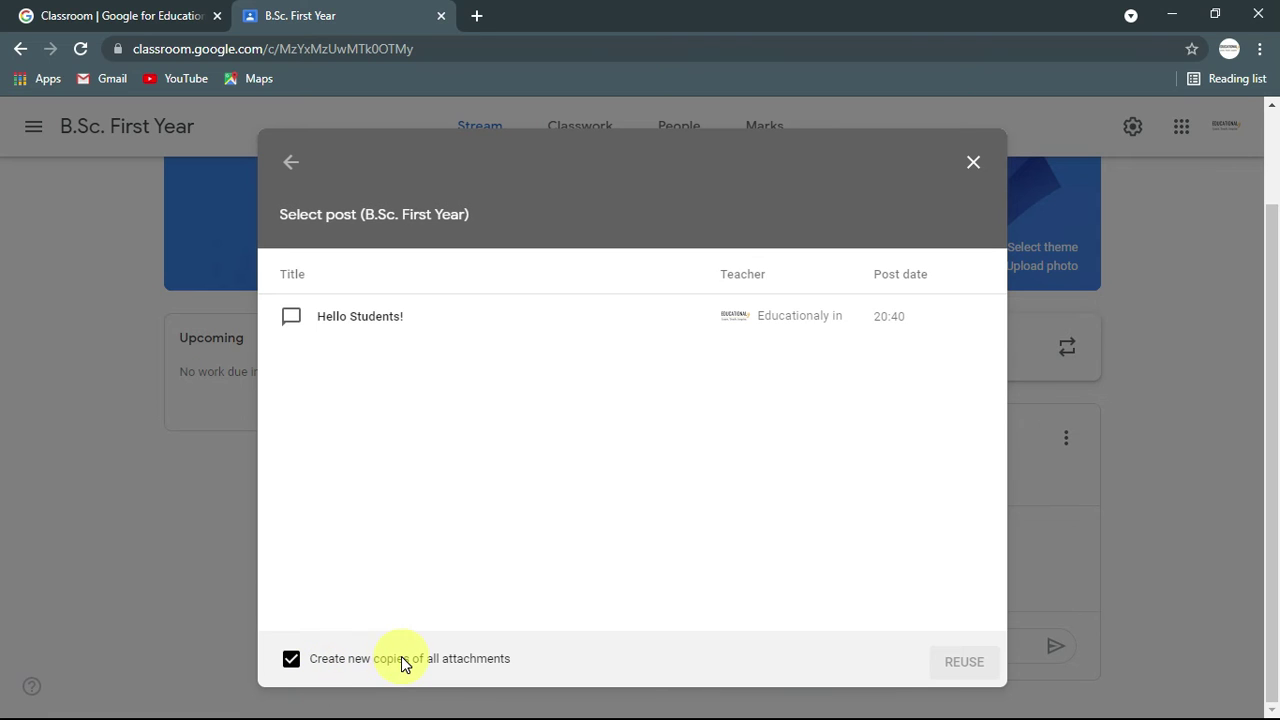
left_click(291, 658)
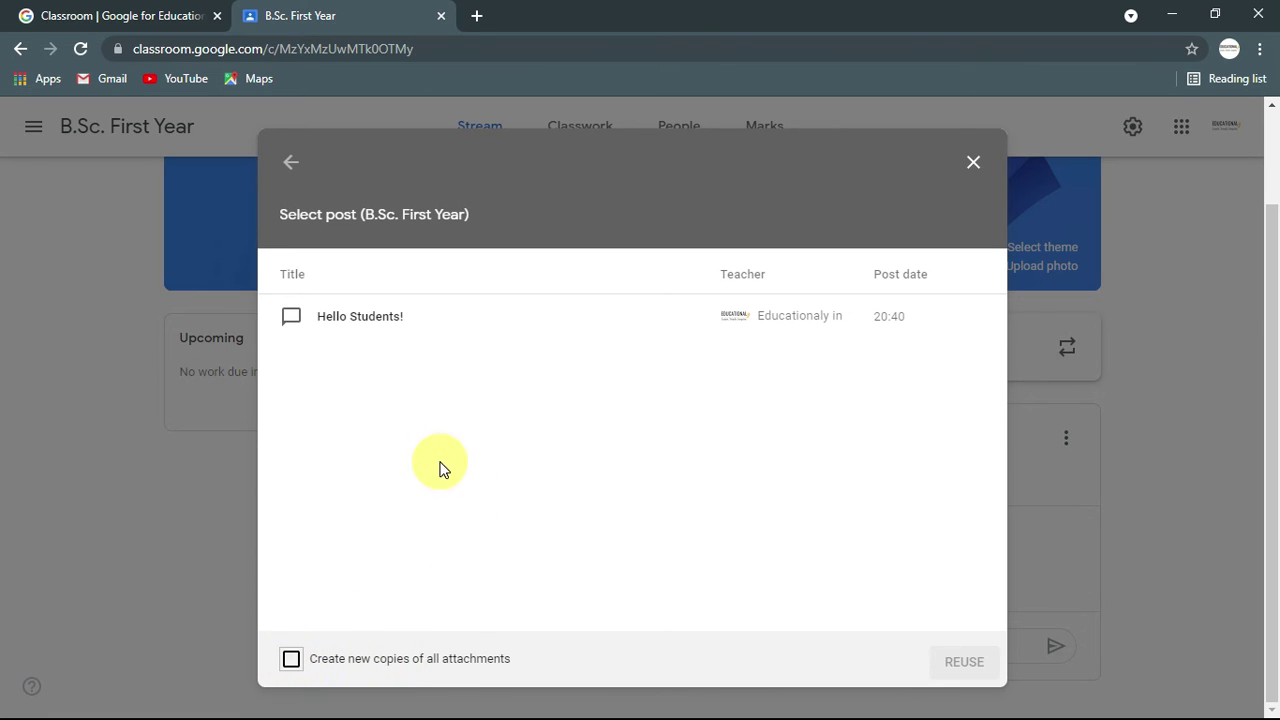
left_click(351, 318)
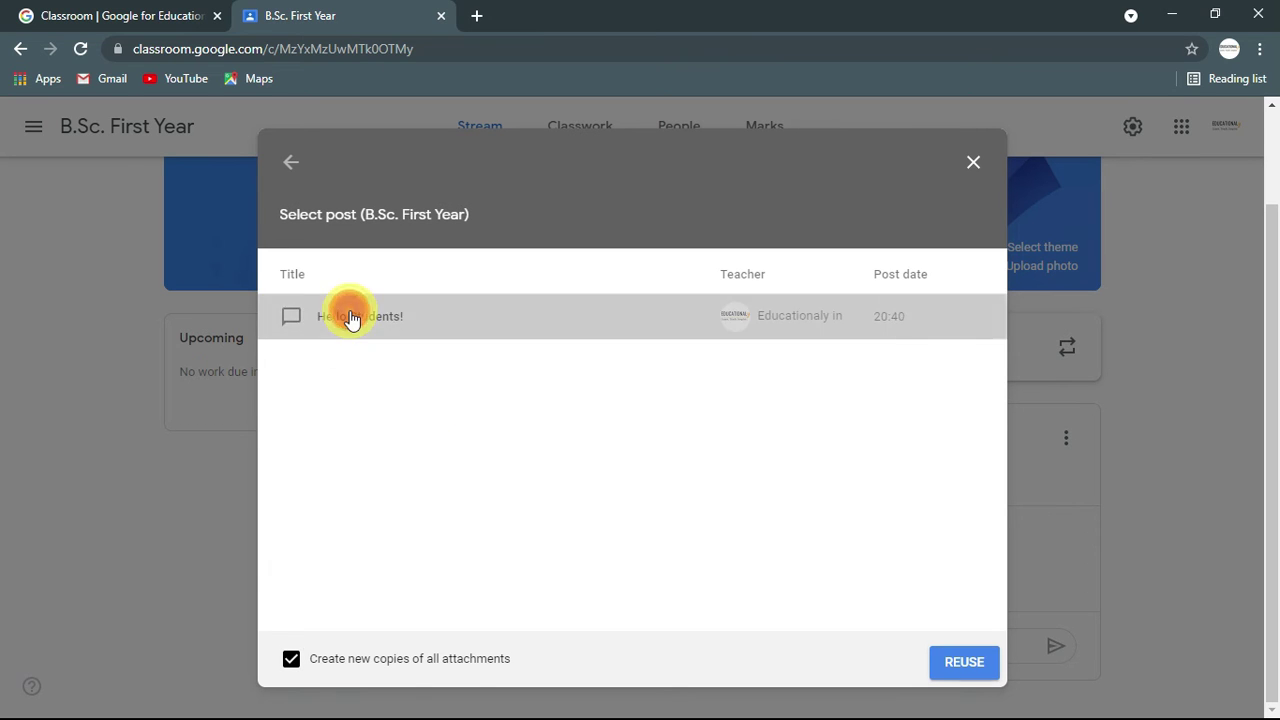
left_click(950, 668)
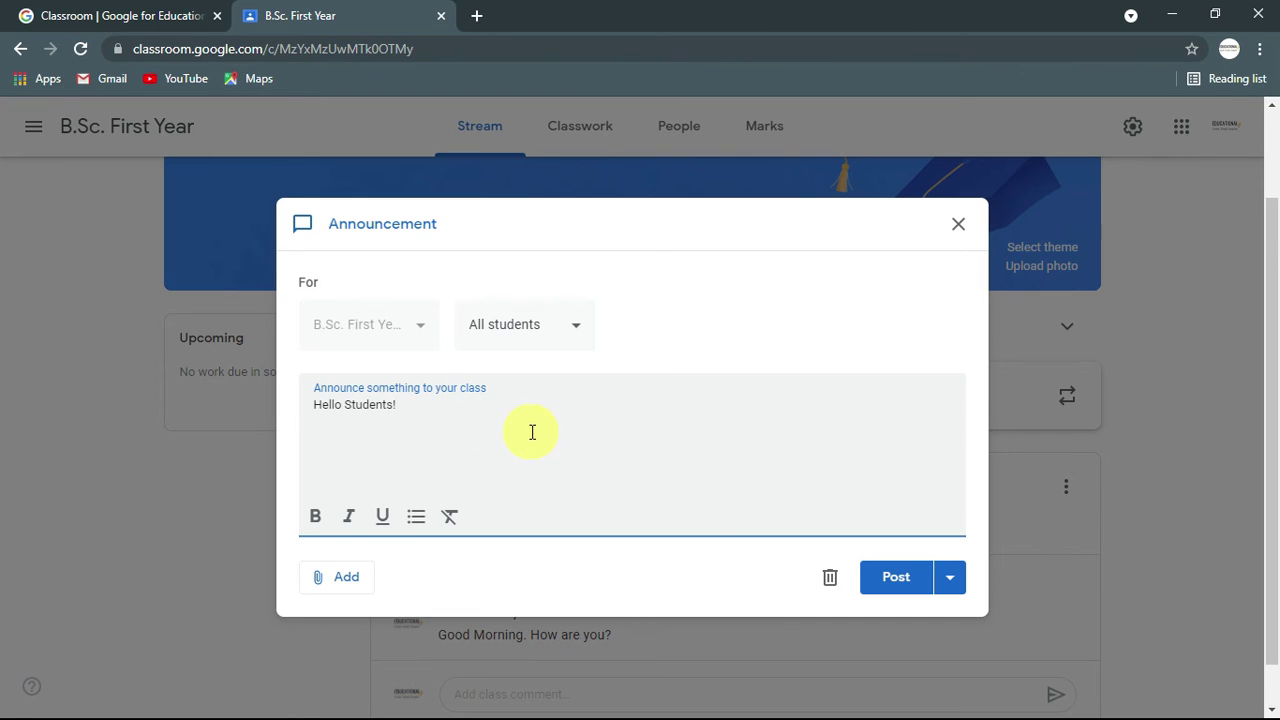
left_click(900, 576)
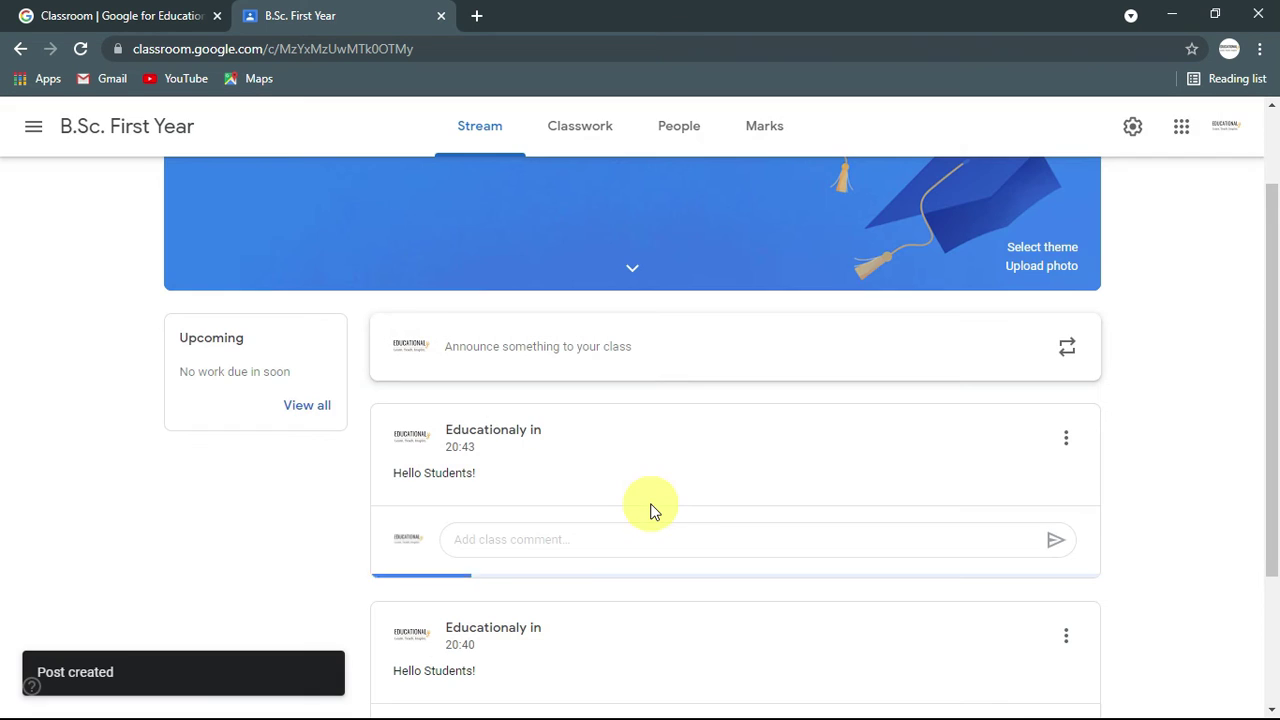
scroll(333, 541, "down", 2)
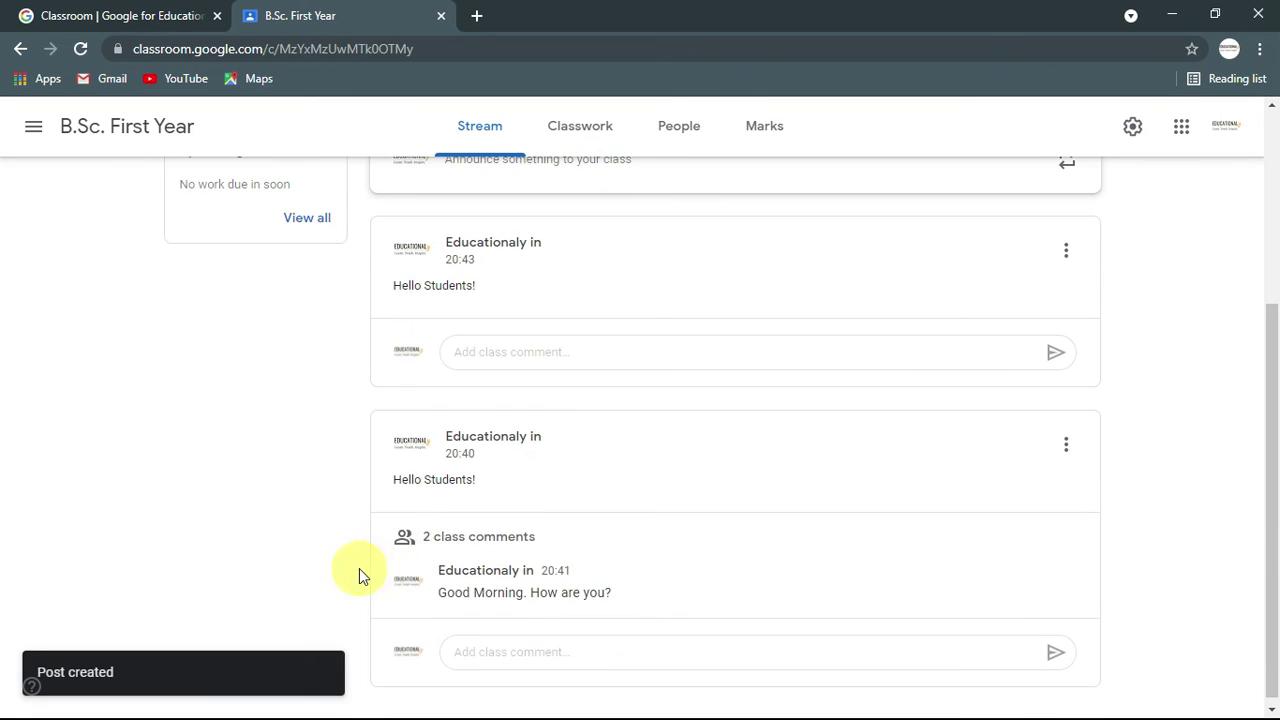
scroll(514, 514, "up", 2)
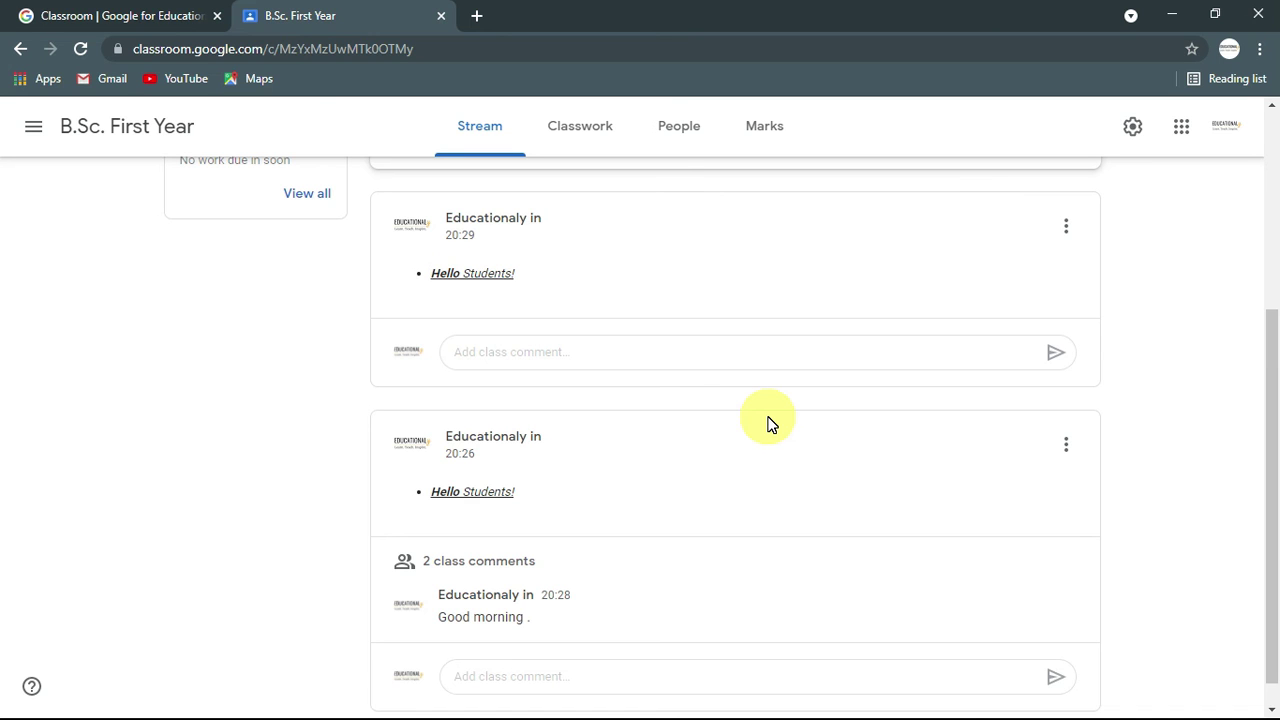
scroll(768, 424, "up", 2)
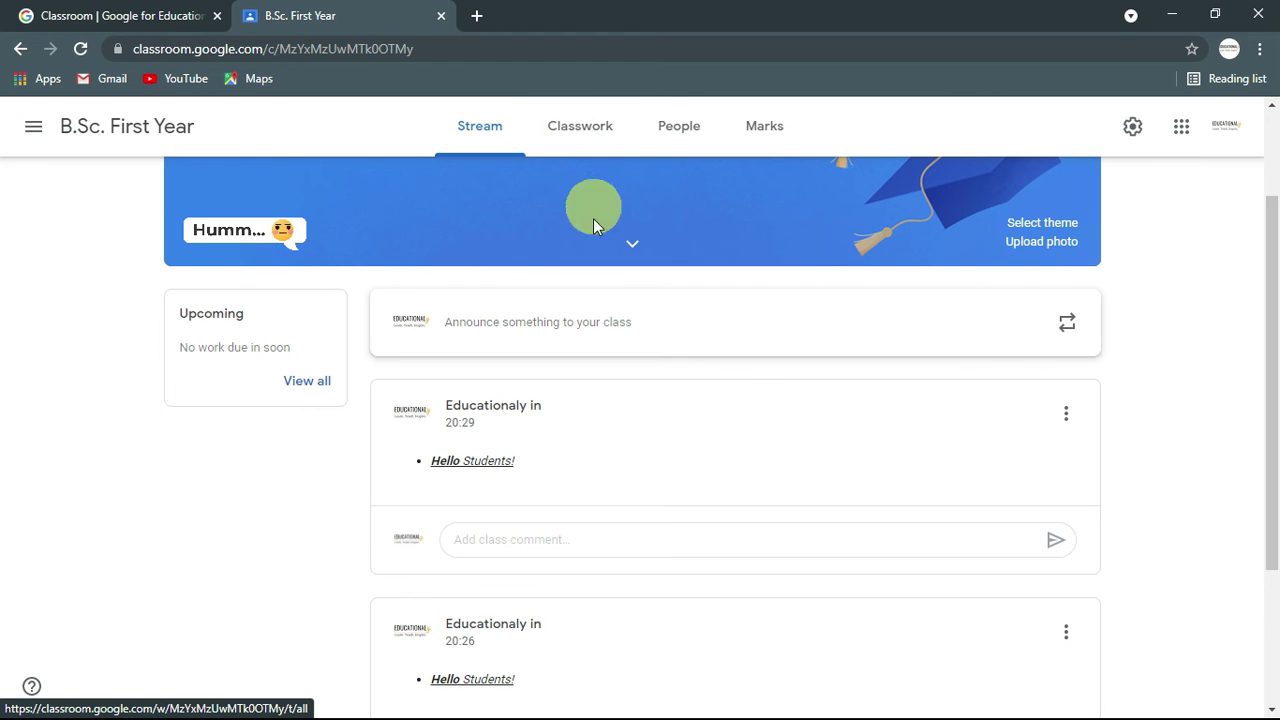
scroll(590, 215, "up", 2)
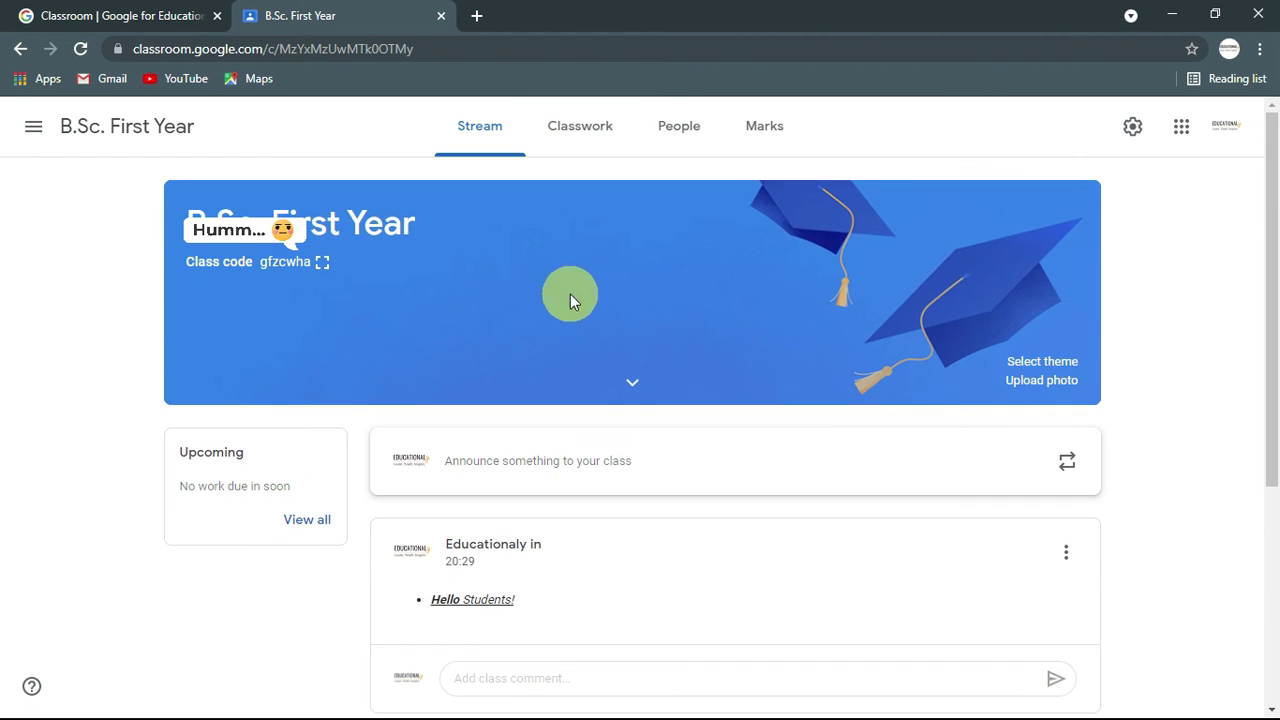
Step: In class settings, turn the invitation codes off and back on to generate a new class code
left_click(1132, 128)
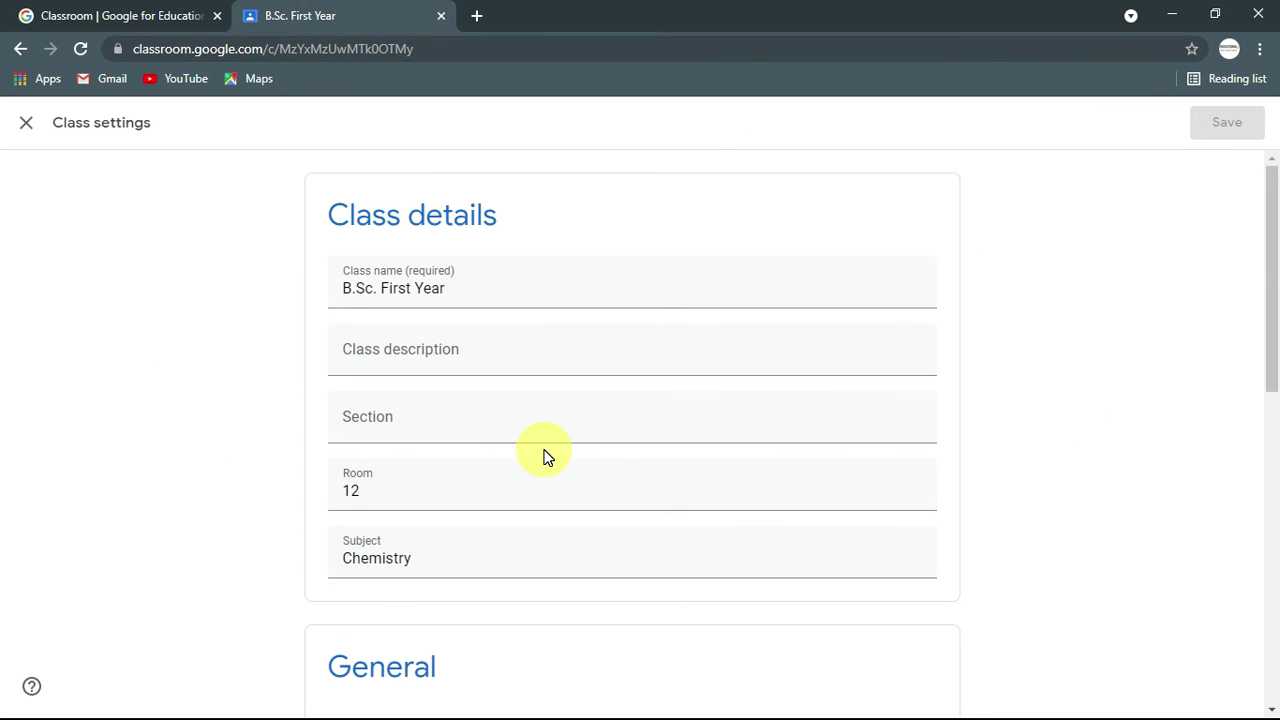
scroll(449, 489, "down", 4)
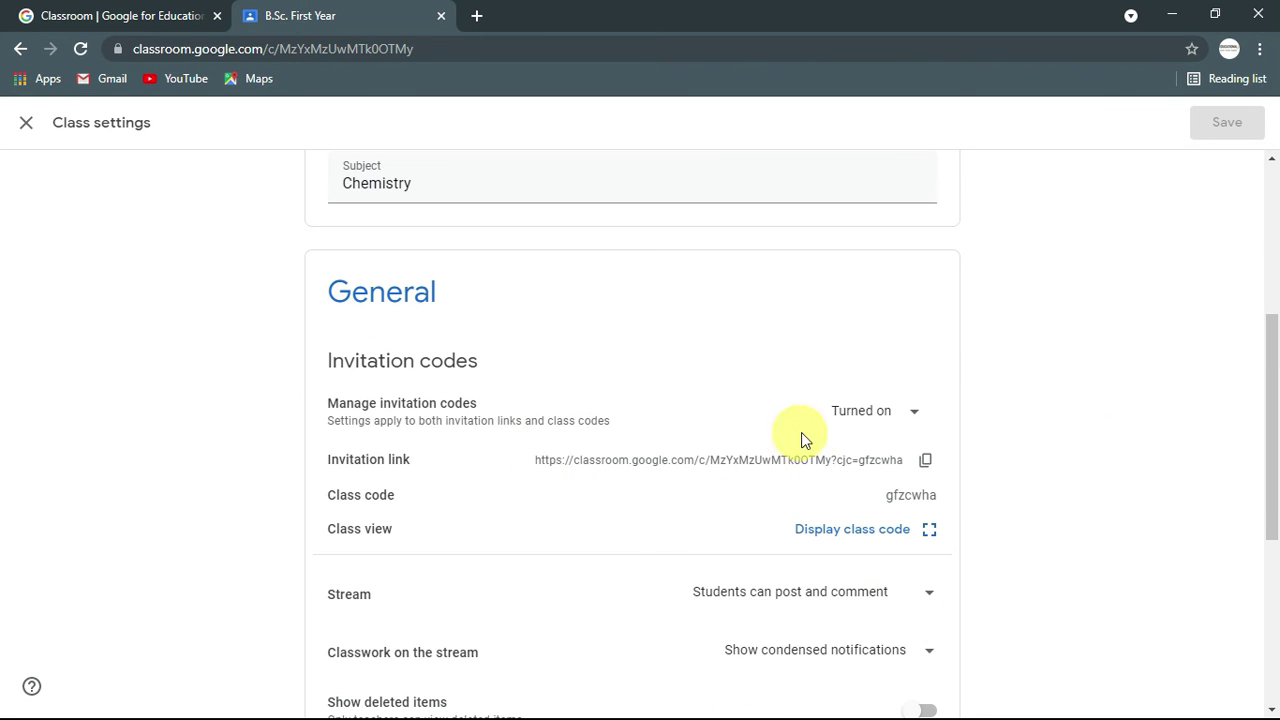
left_click(899, 418)
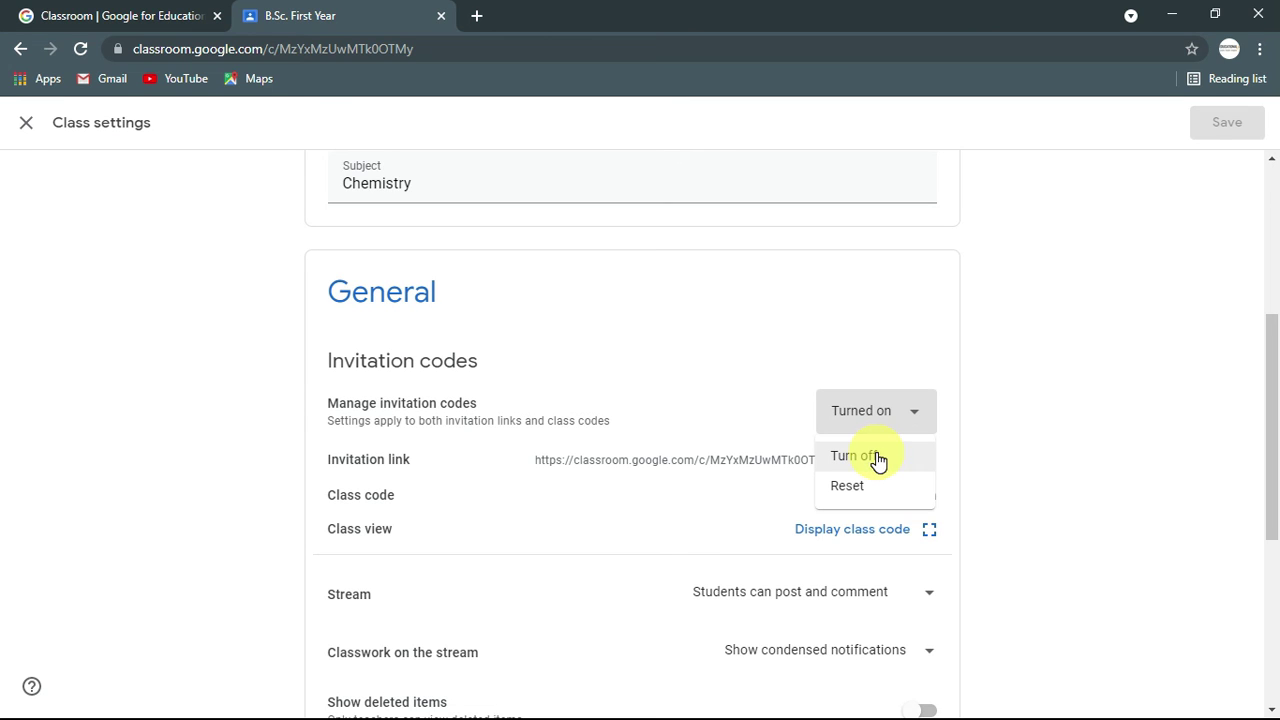
left_click(878, 459)
left_click(908, 423)
left_click(873, 460)
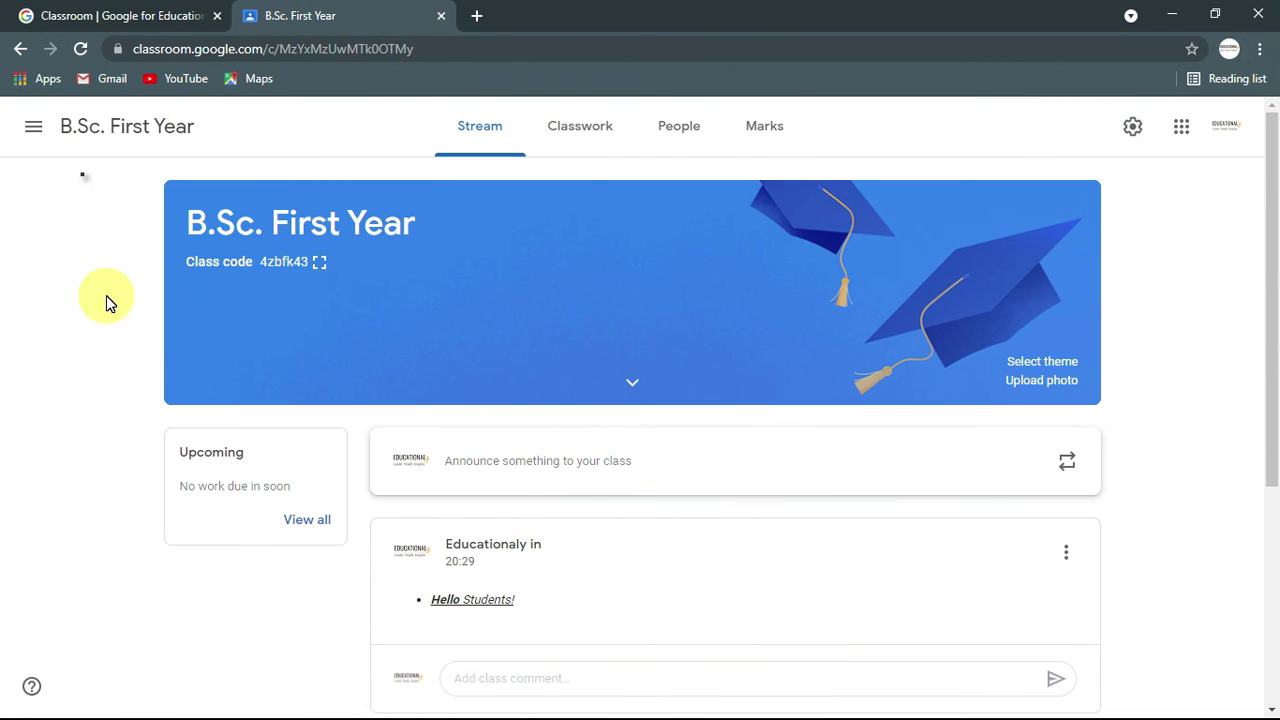
Step: Open Classroom's personal Settings from the main menu and review the profile and notification toggles
left_click(33, 132)
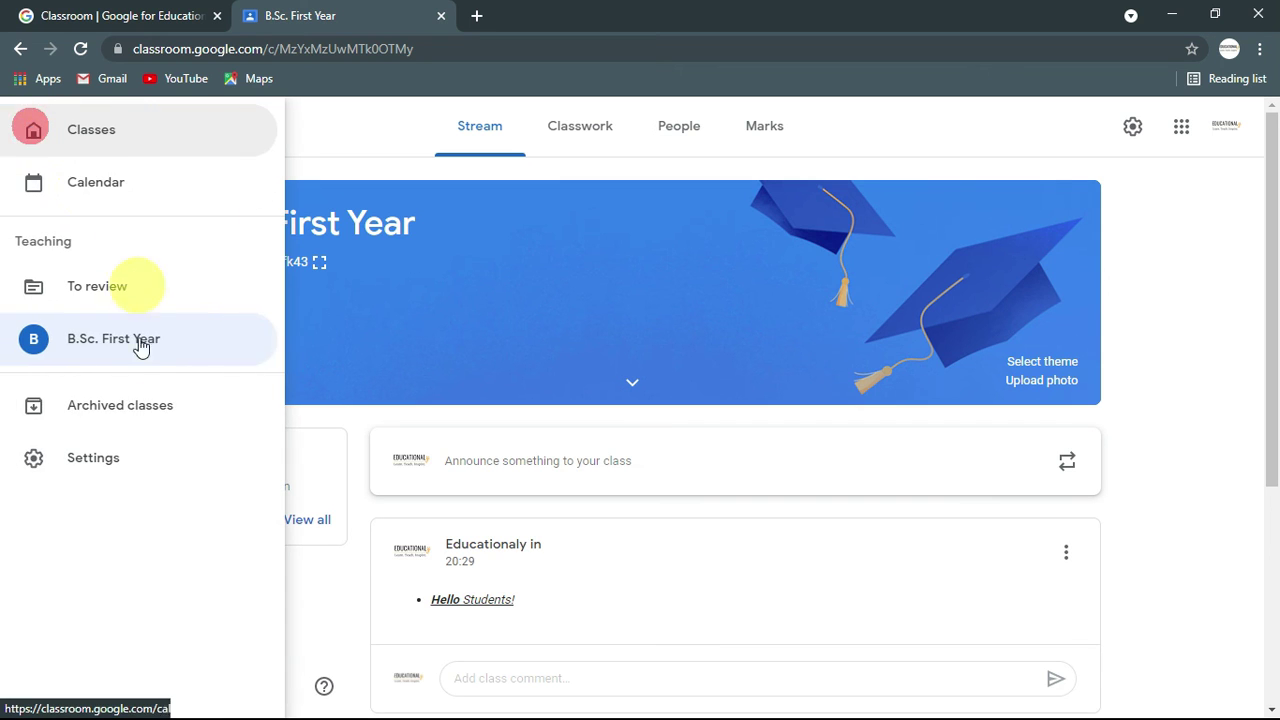
left_click(103, 457)
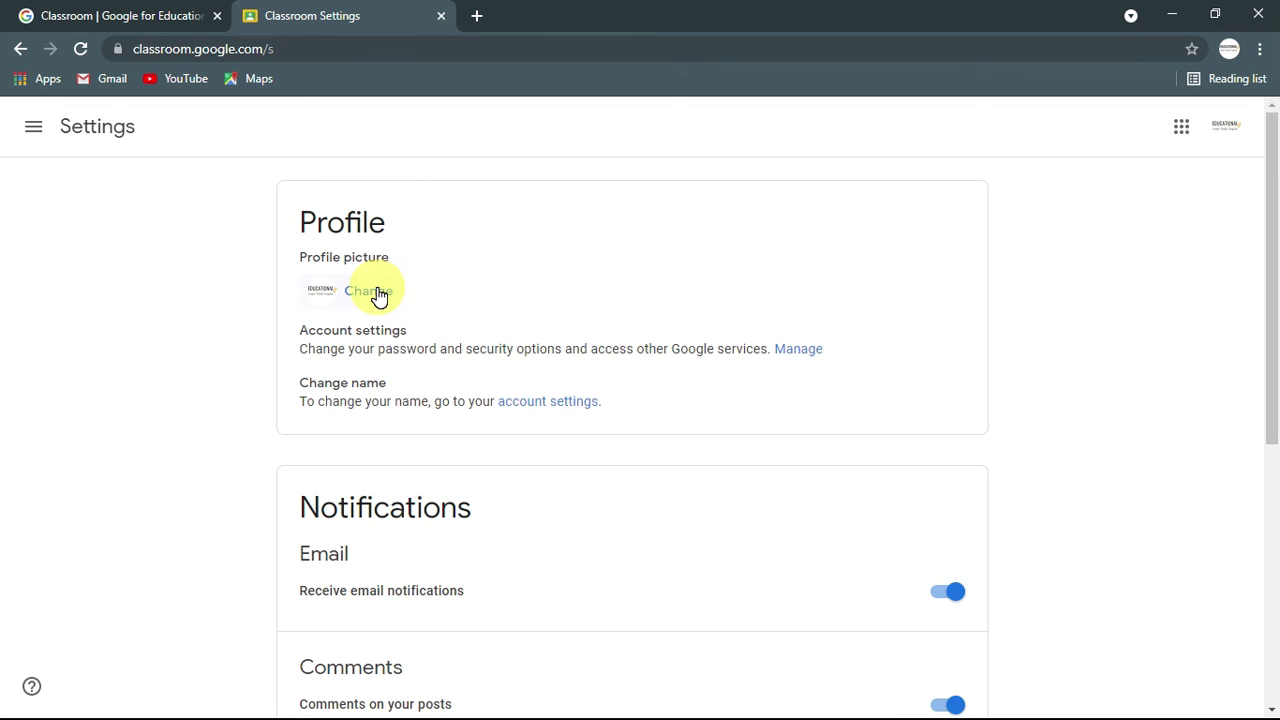
scroll(1035, 535, "down", 2)
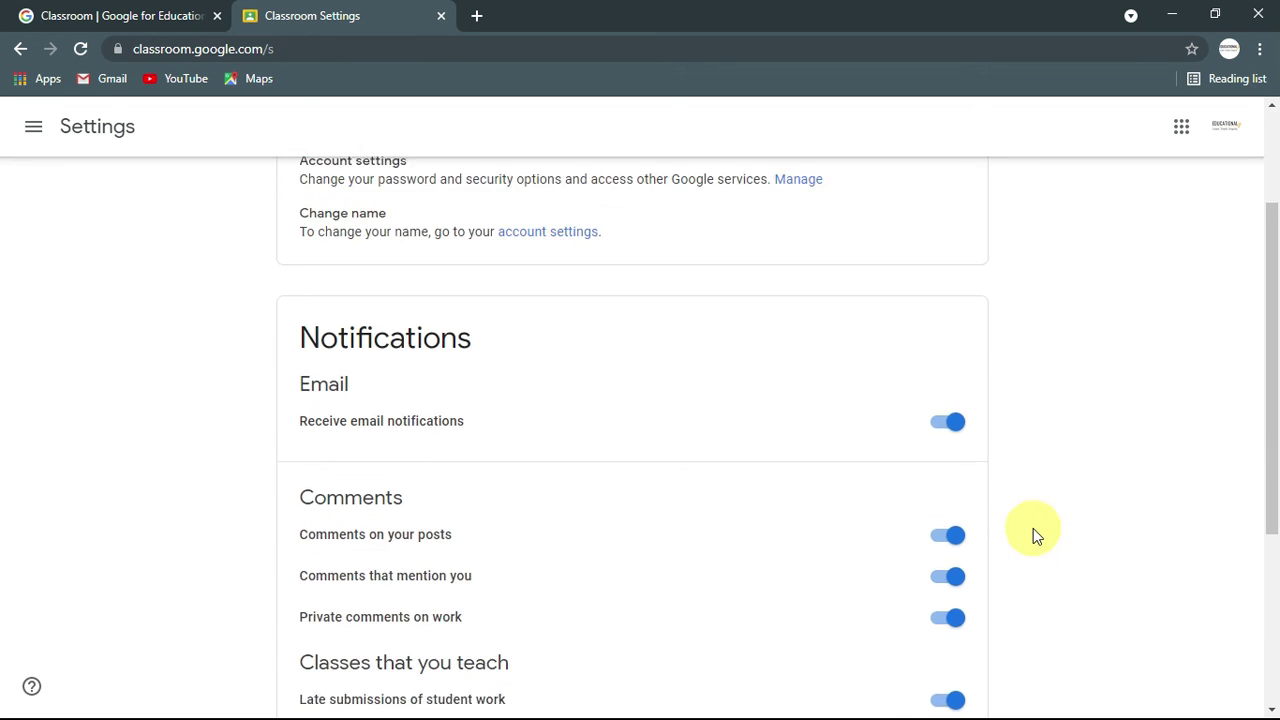
scroll(1020, 460, "down", 1)
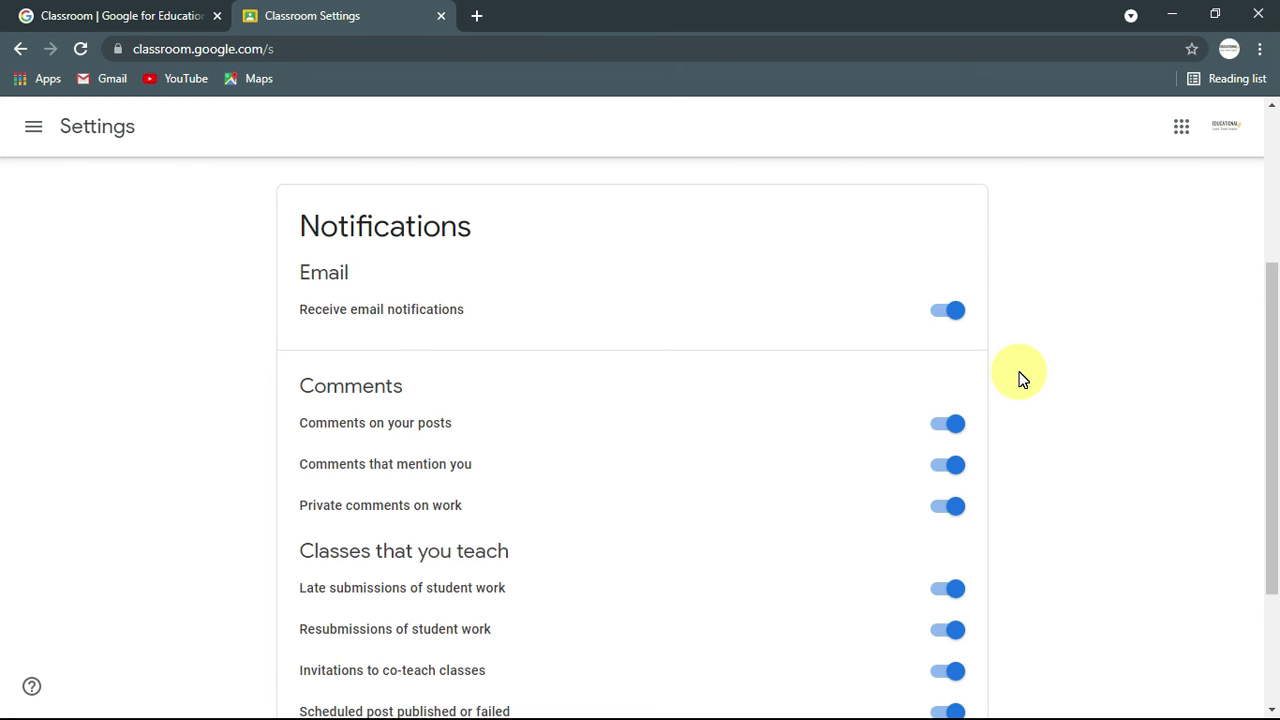
scroll(1020, 378, "down", 1)
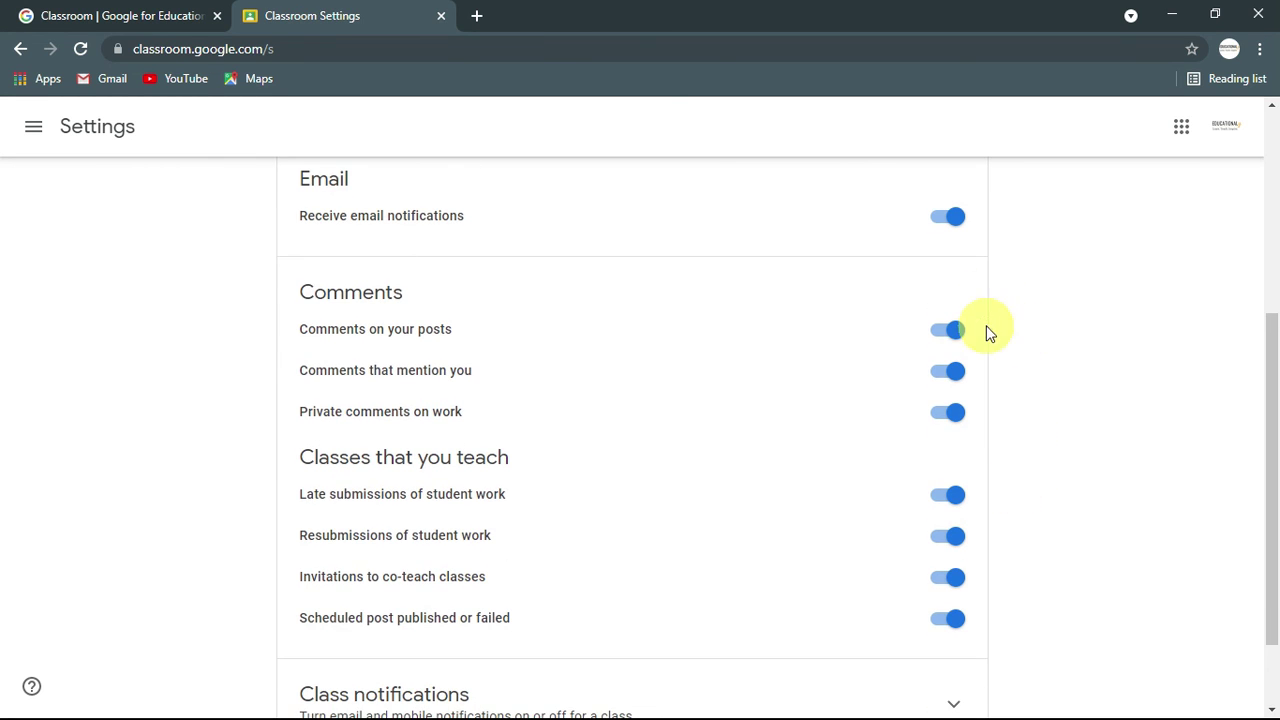